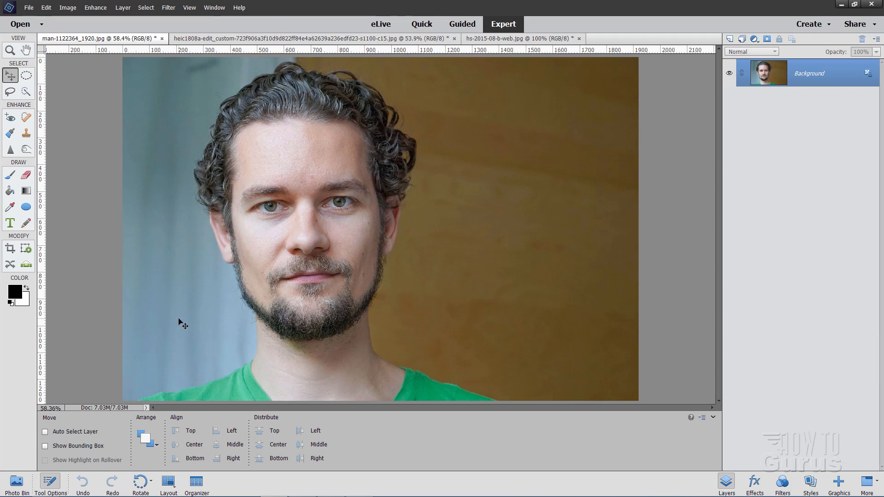
- Trace a rough freehand Lasso selection in New mode around the man's head and shoulders
click(10, 92)
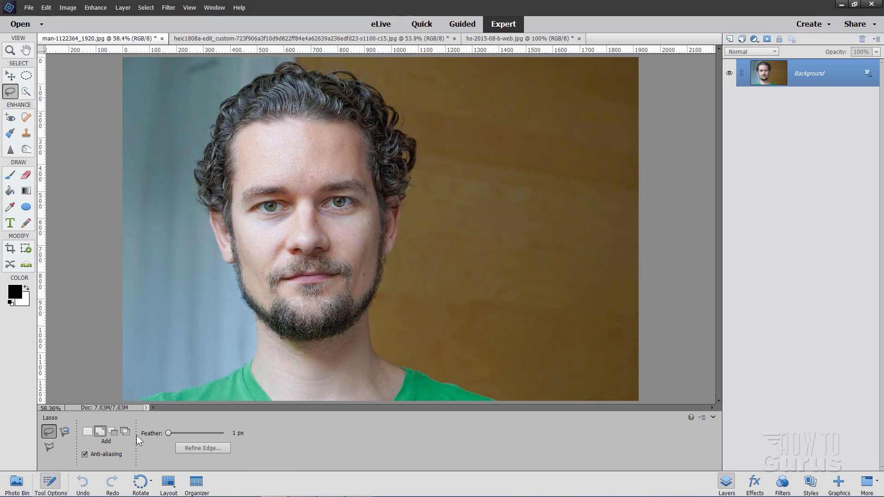
click(88, 432)
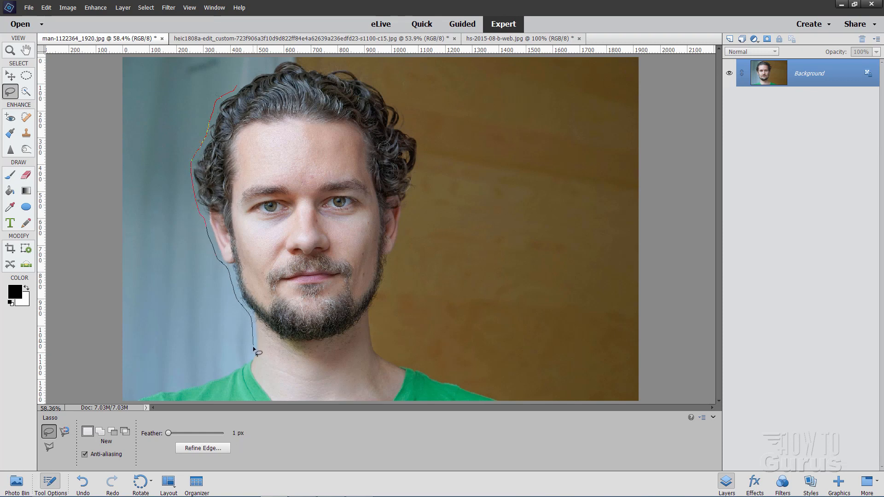
drag(243, 365, 226, 372)
drag(155, 411, 494, 426)
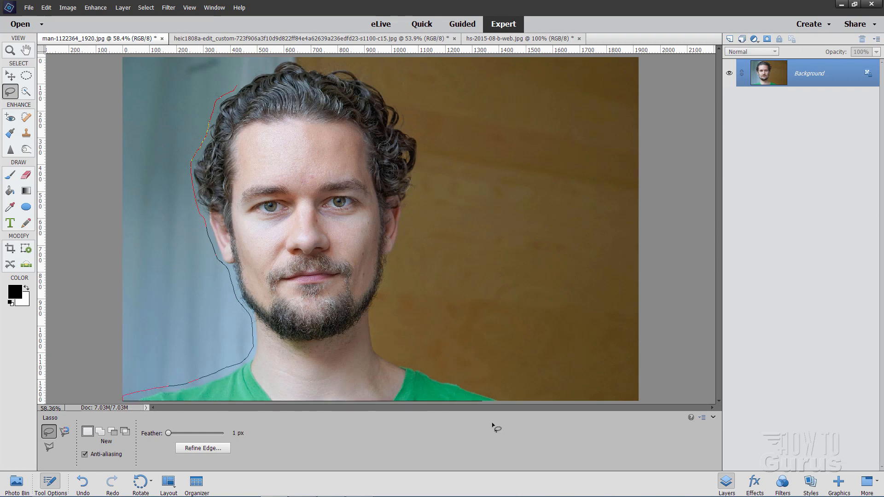
drag(457, 384, 377, 340)
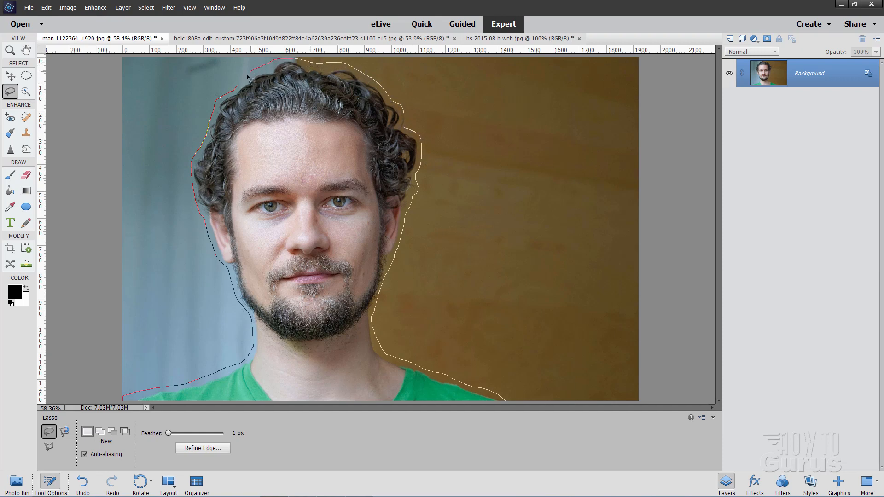
drag(237, 84, 237, 84)
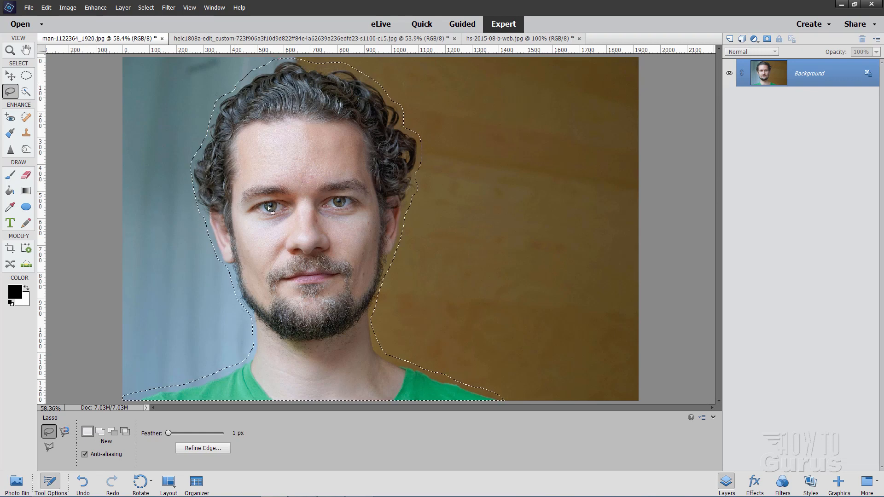
- In Refine Edge with Overlay view, brush the left hair, ear, jaw, neck and collar edges
click(201, 448)
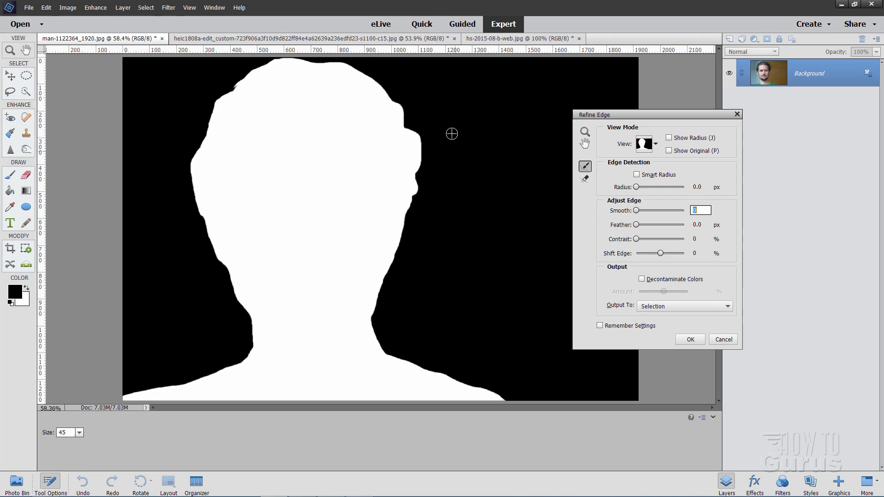
click(656, 146)
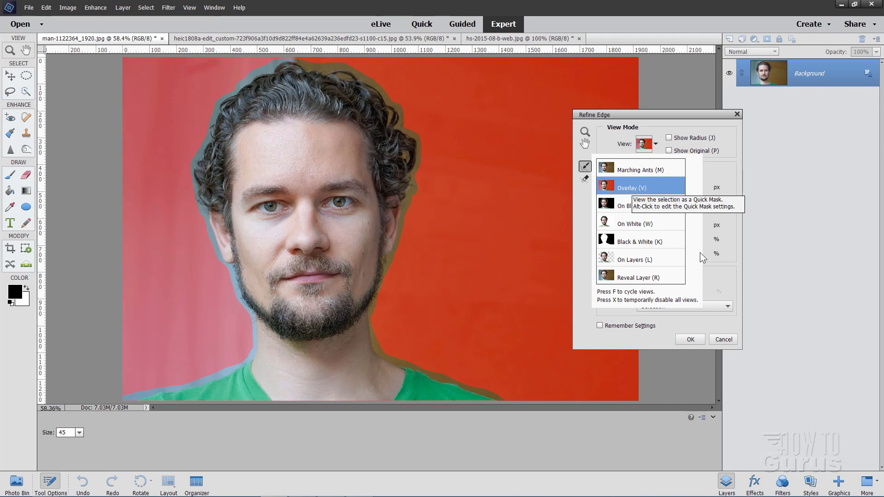
click(657, 149)
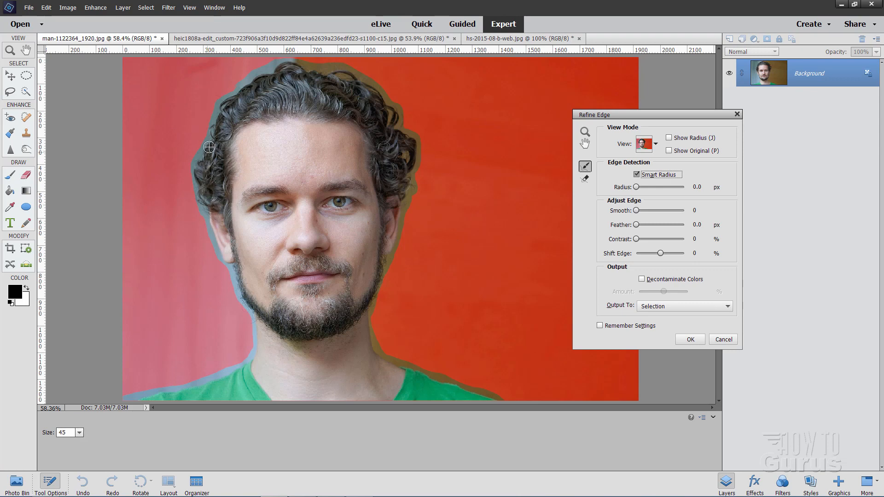
mouse_move(228, 93)
mouse_down()
mouse_move(194, 166)
mouse_move(217, 262)
mouse_up()
drag(200, 190, 216, 253)
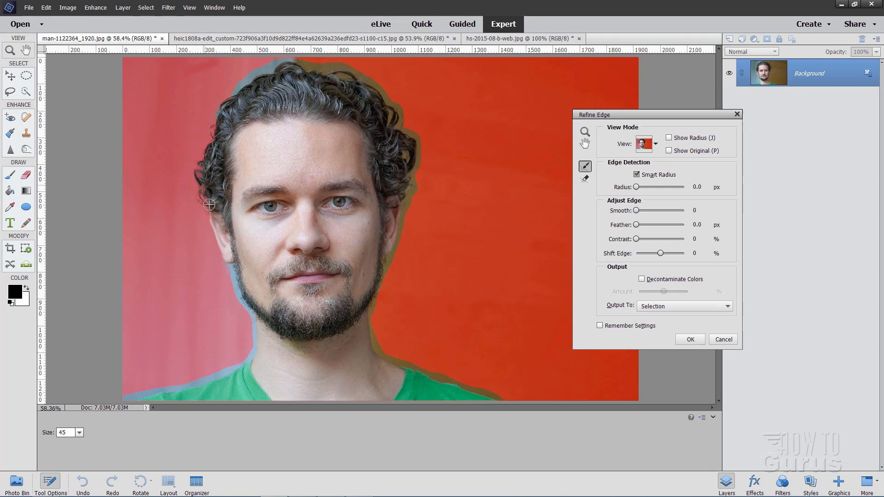
drag(224, 269, 246, 317)
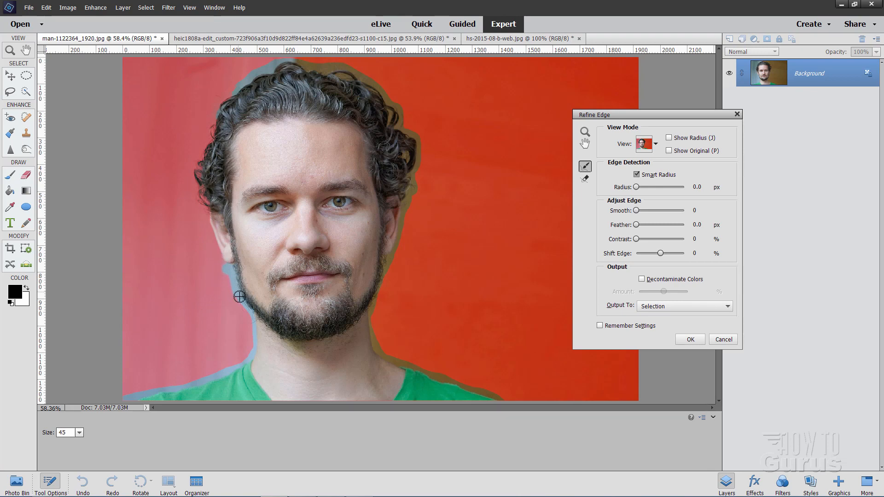
drag(236, 271, 242, 367)
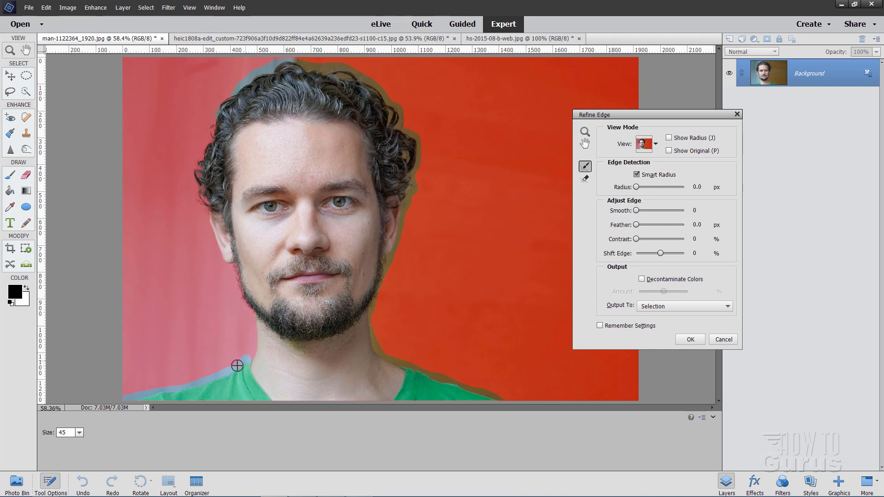
mouse_move(247, 357)
mouse_down()
mouse_move(202, 382)
mouse_move(125, 395)
mouse_up()
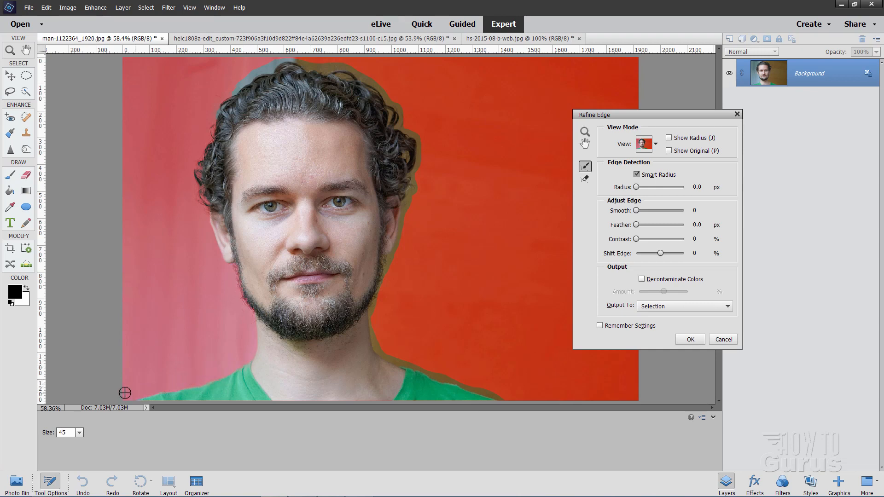
- Brush the refinement along the crown, top hair, right hair, right cheek and right shoulder edges
drag(212, 114, 288, 61)
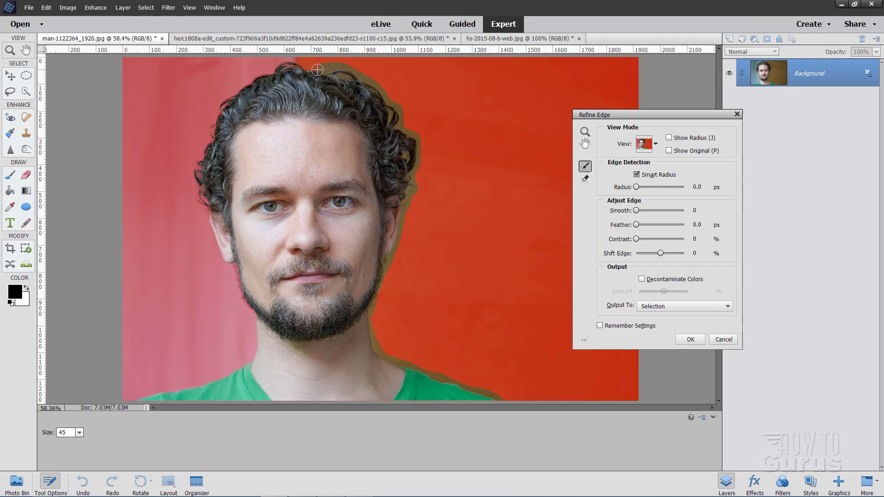
drag(310, 66, 353, 68)
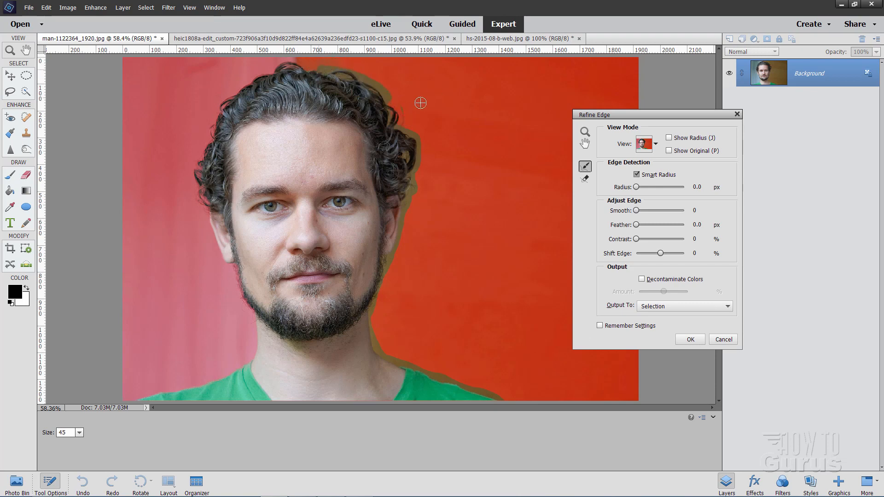
drag(402, 97, 412, 197)
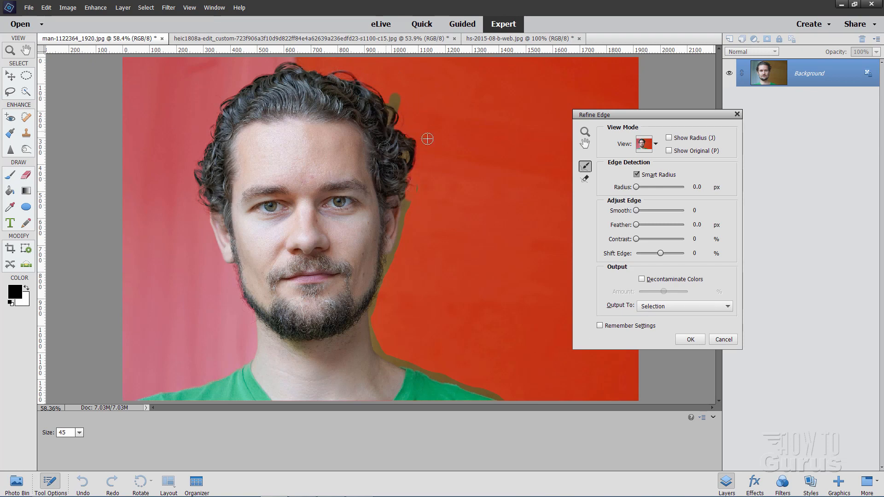
mouse_move(405, 200)
mouse_down()
mouse_move(379, 290)
mouse_move(376, 338)
mouse_up()
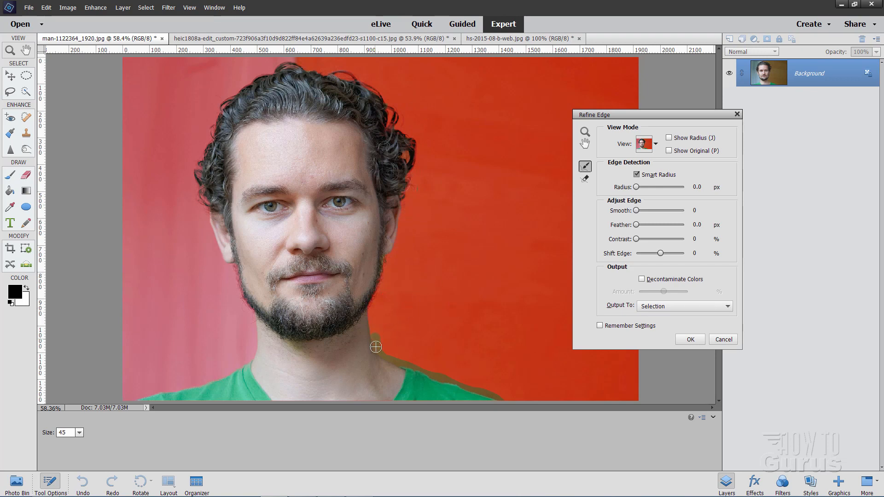
drag(390, 358, 494, 396)
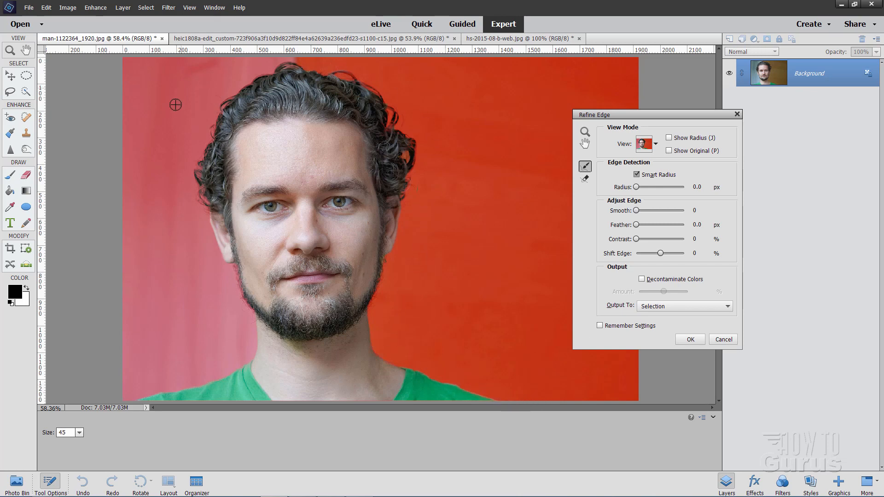
- Check the selection as a black-and-white mask and raise edge contrast to 37, then return to overlay
click(656, 144)
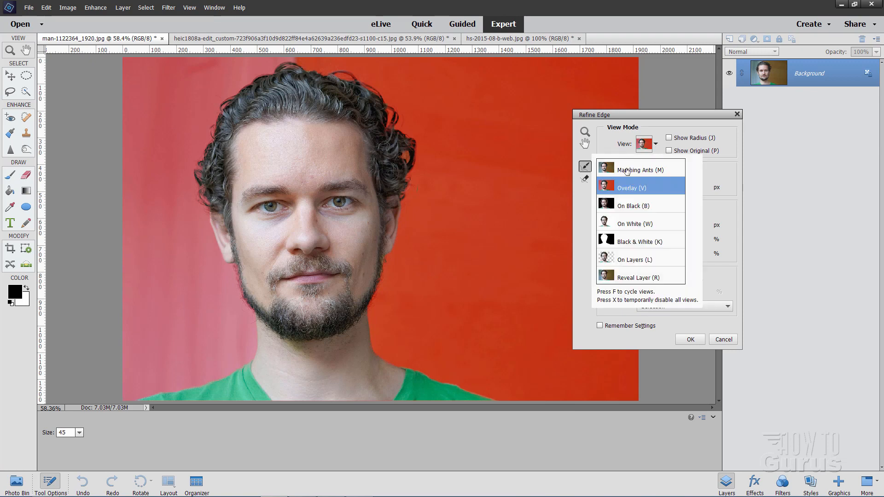
click(623, 243)
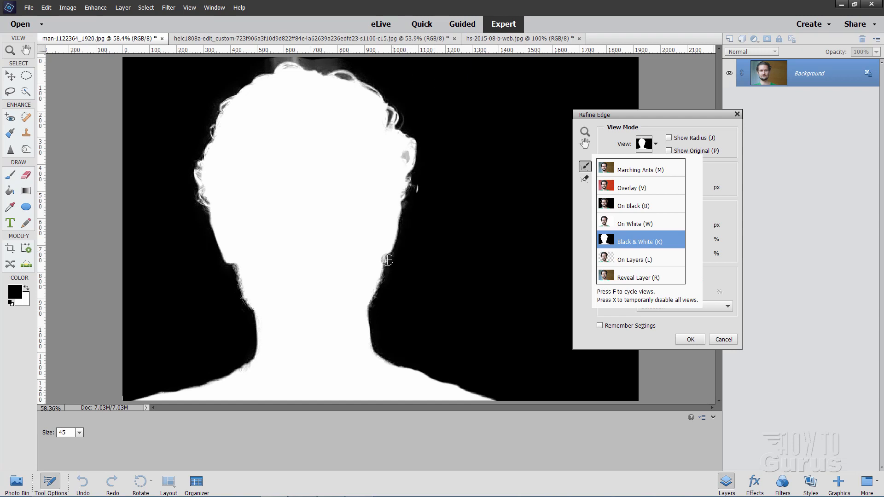
click(657, 125)
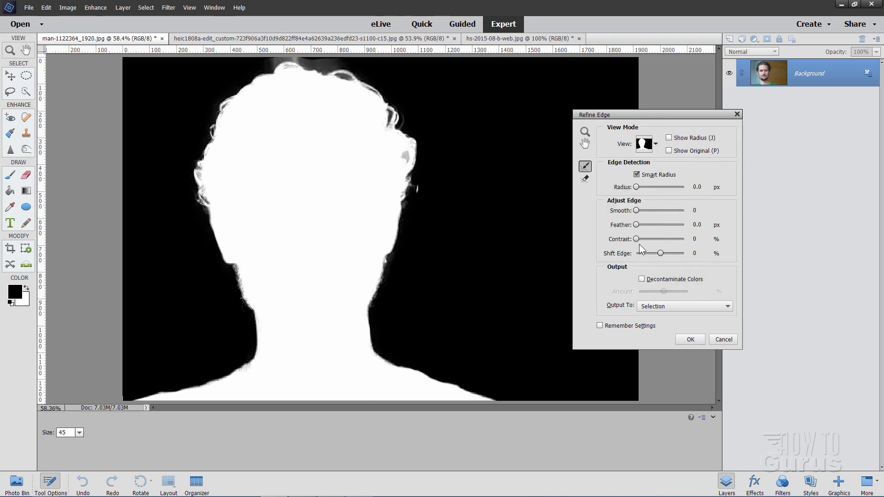
drag(637, 238, 652, 238)
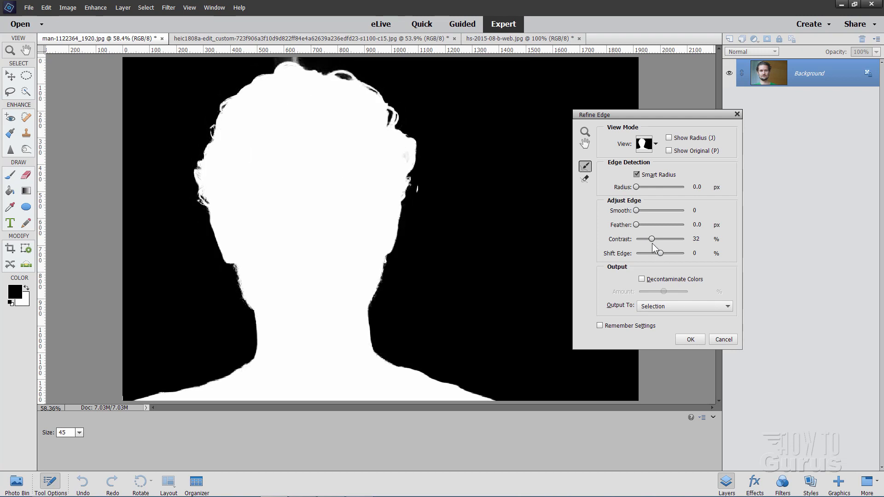
drag(652, 238, 654, 239)
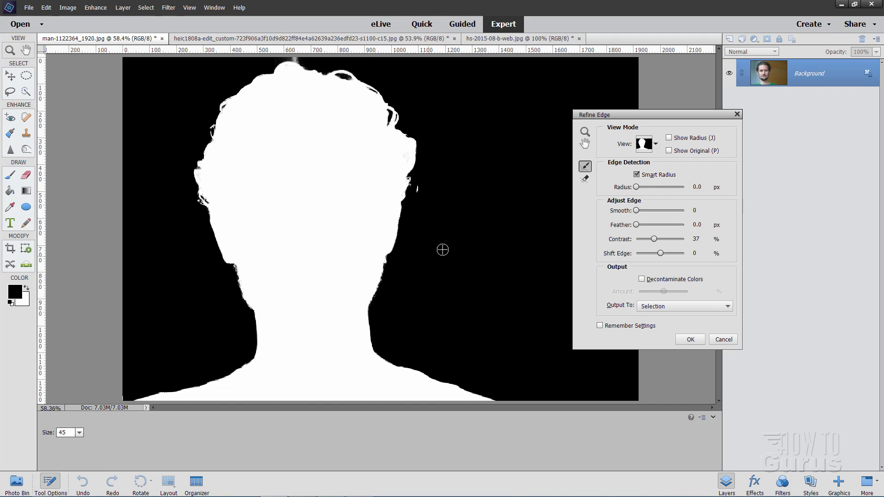
click(657, 145)
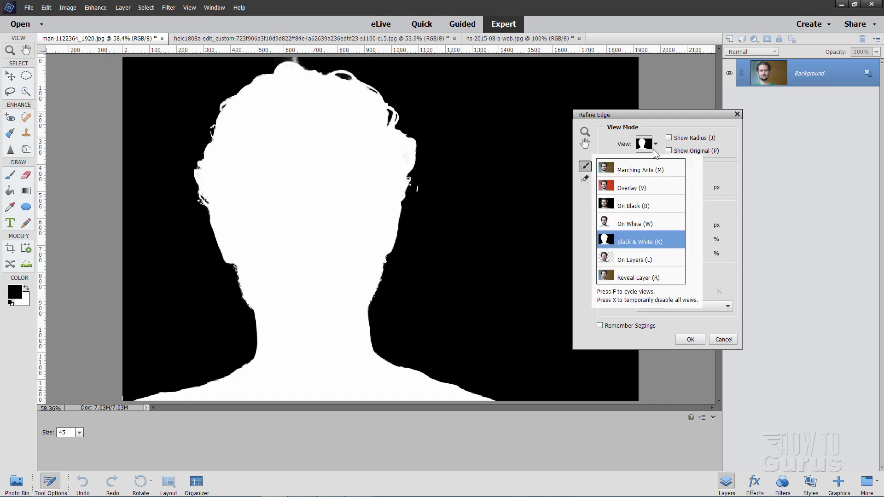
click(635, 188)
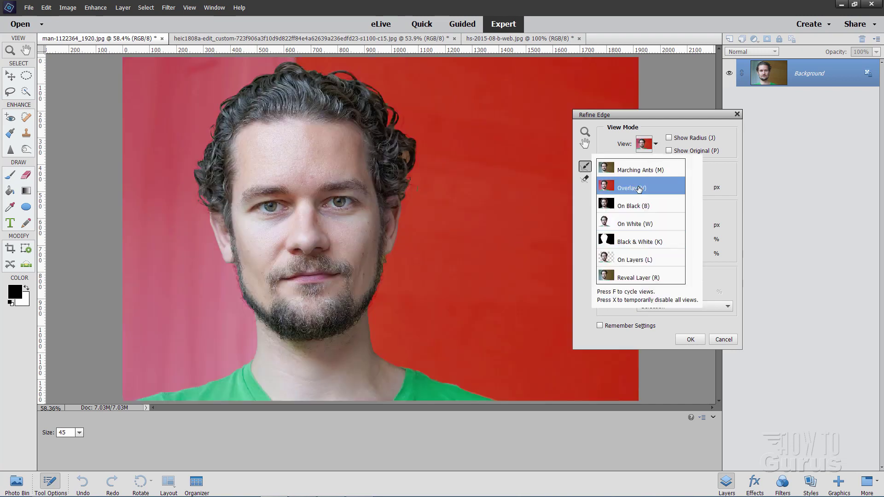
click(658, 144)
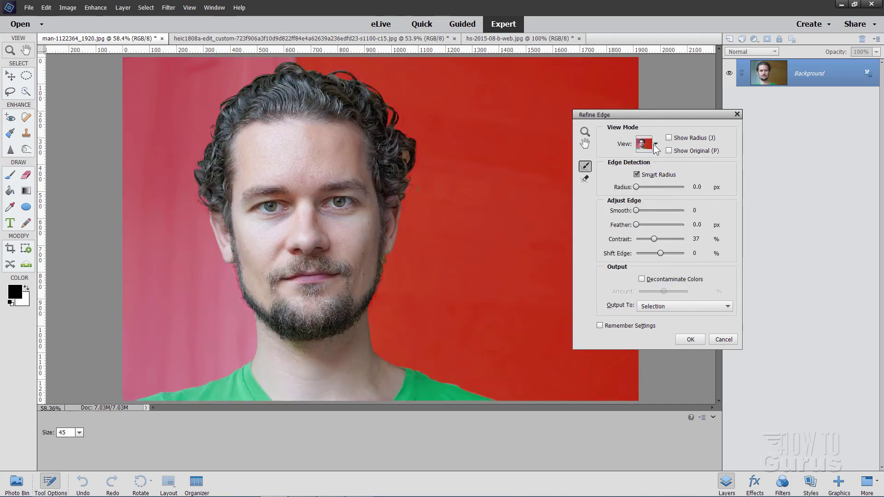
- Output the refined selection to a New Layer with Layer Mask and apply it
click(658, 307)
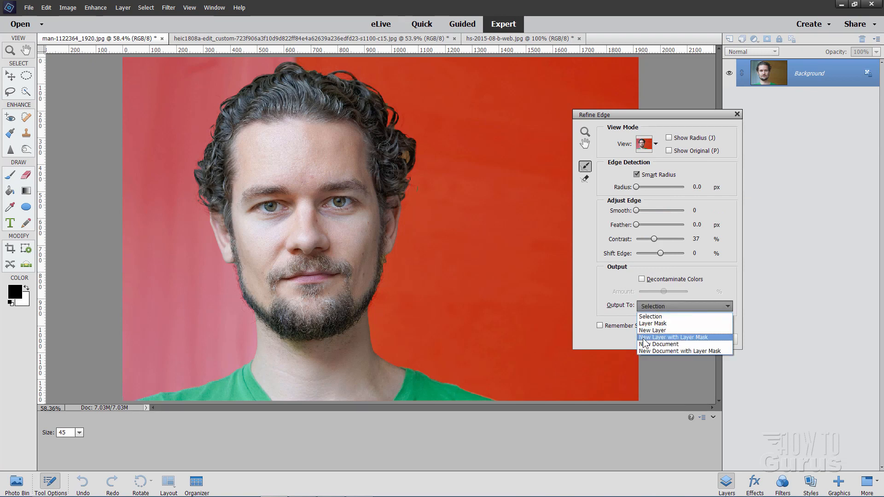
click(680, 337)
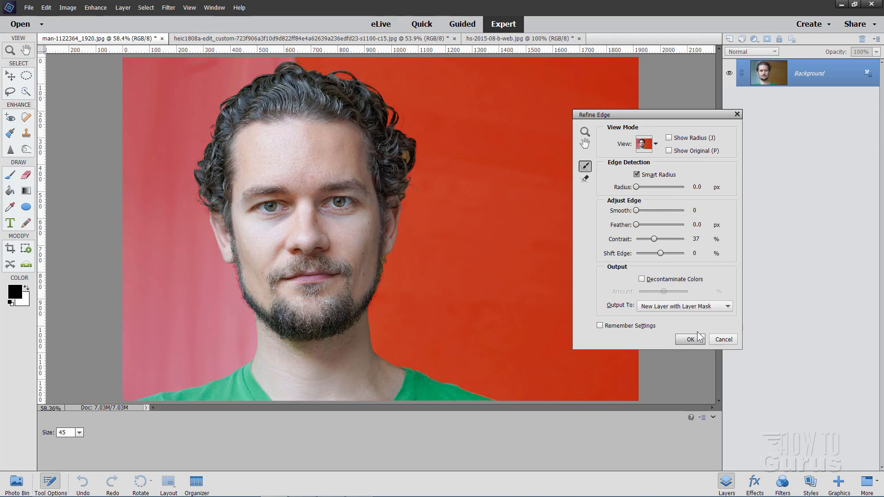
click(691, 339)
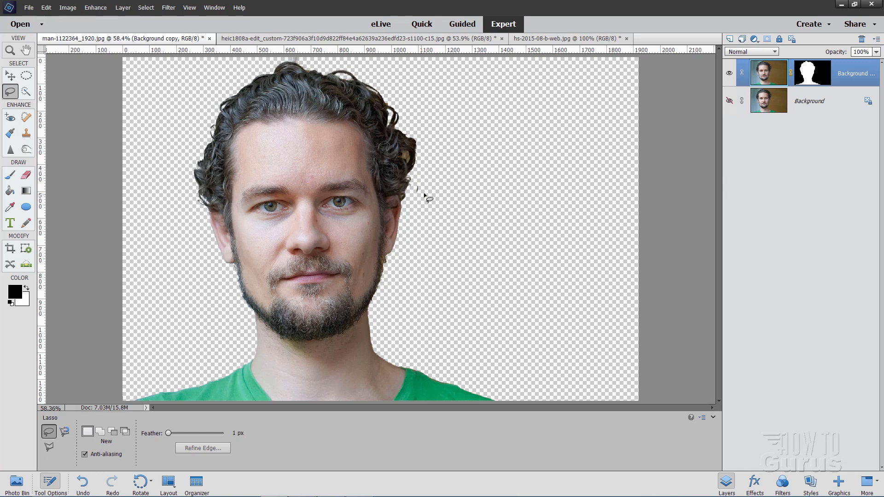
- Target the cutout's layer mask and ready the Brush tool at about 43 px
click(819, 81)
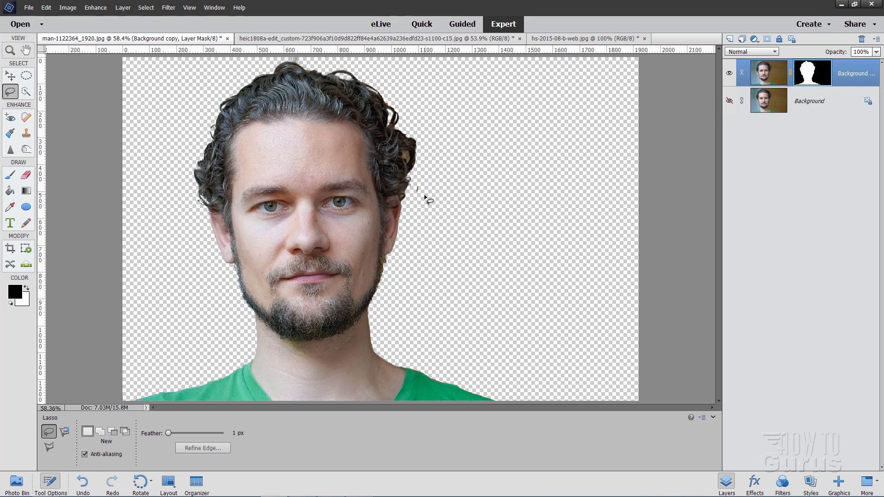
click(11, 176)
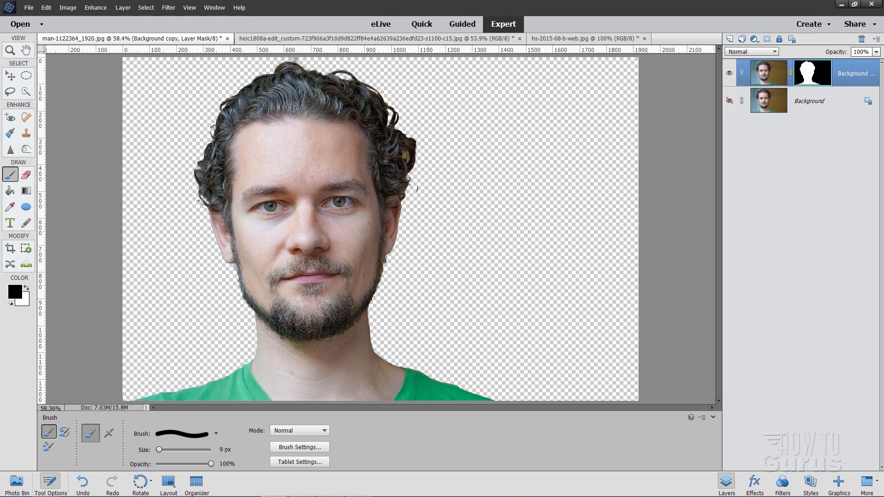
drag(158, 449, 175, 449)
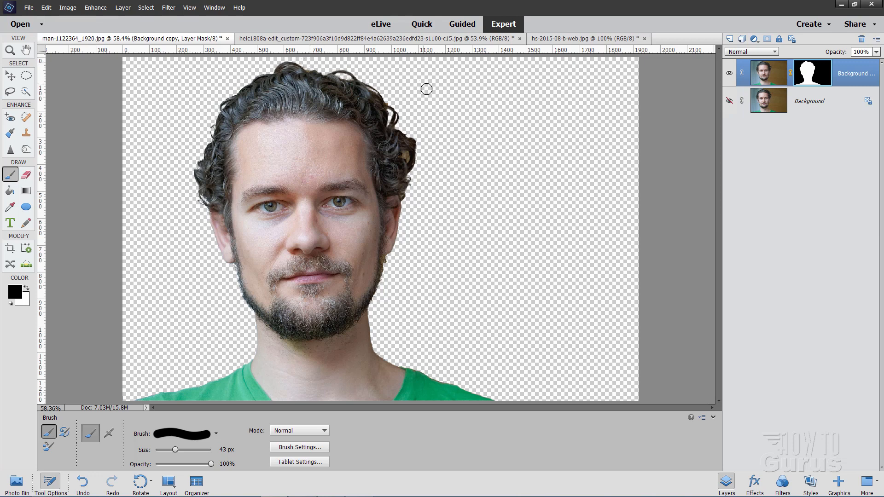
- Duplicate the masked portrait layer and move the copy right toward the canvas centre
right_click(846, 76)
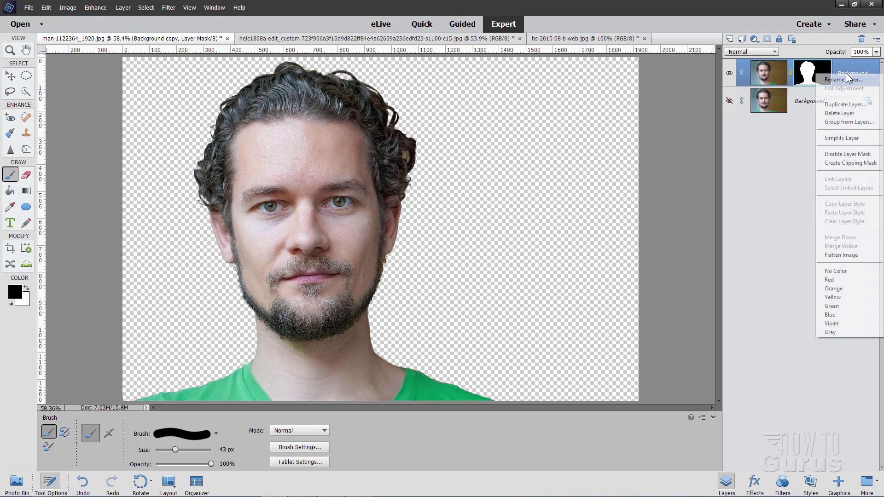
click(841, 105)
click(461, 123)
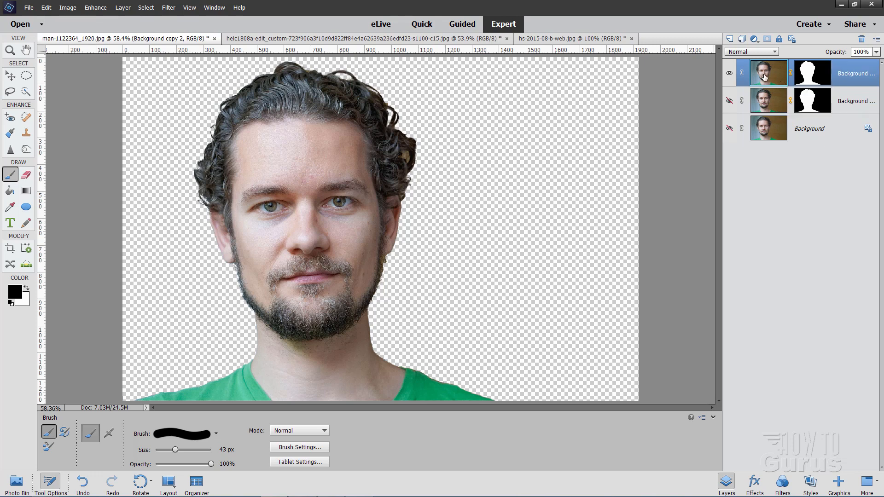
click(12, 77)
drag(309, 179, 379, 177)
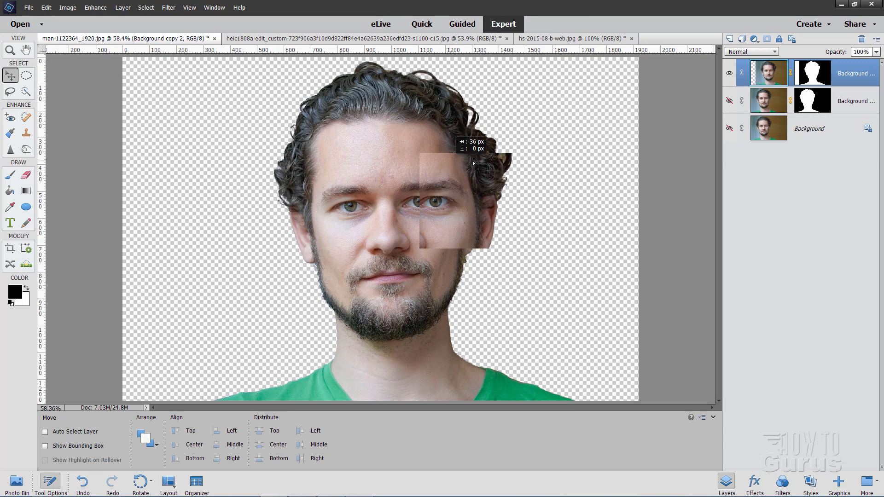
drag(474, 161, 423, 162)
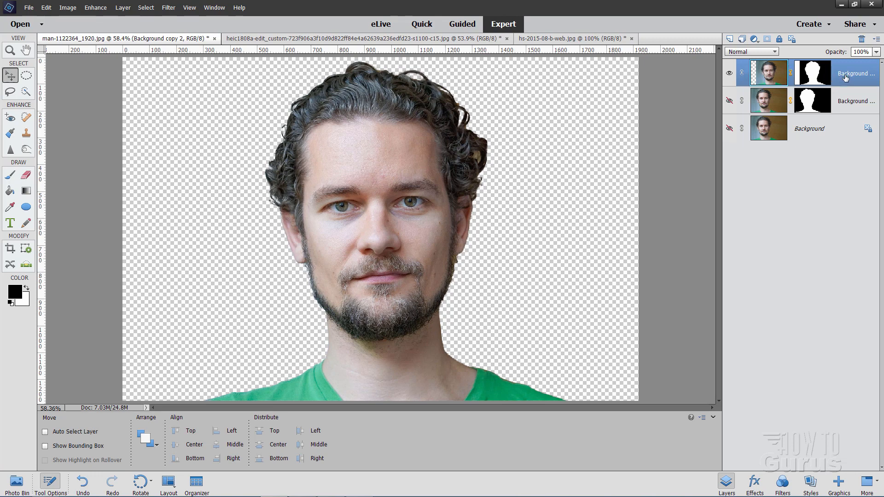
- Duplicate the top copy again and hide the second copy beneath it
right_click(843, 77)
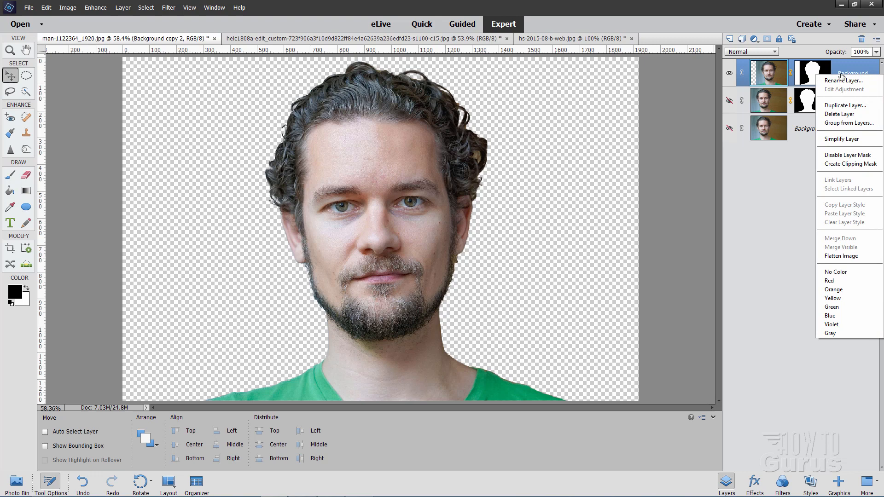
click(845, 105)
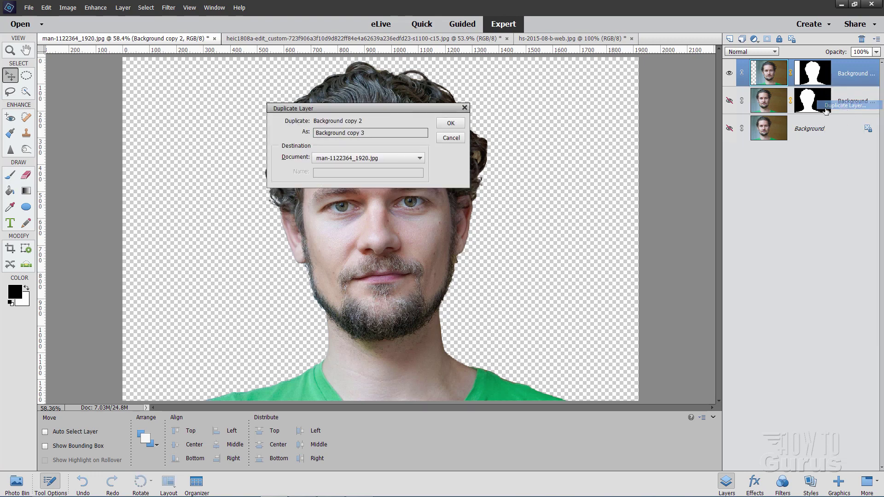
click(449, 125)
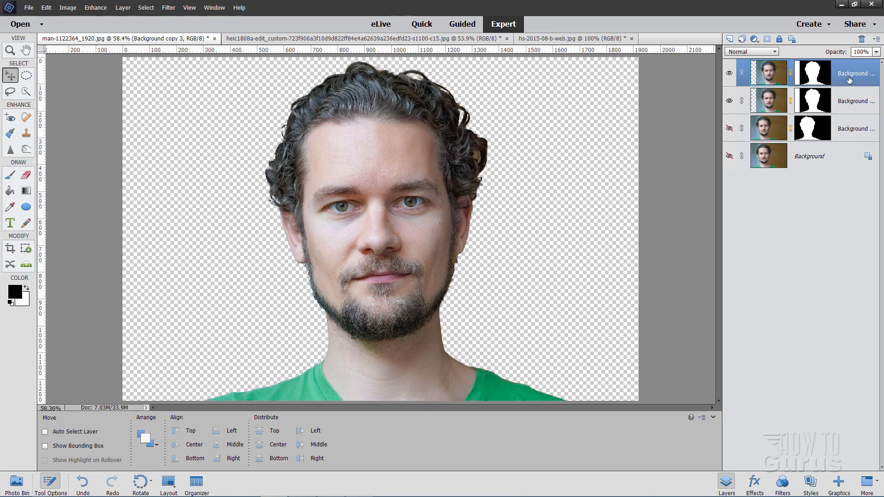
click(730, 101)
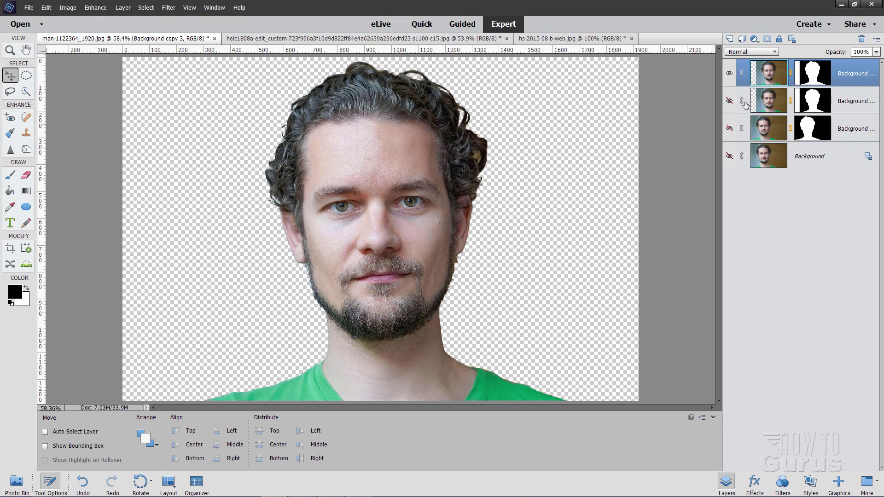
- Simplify the top copy so its mask merges into a plain cutout layer
right_click(849, 75)
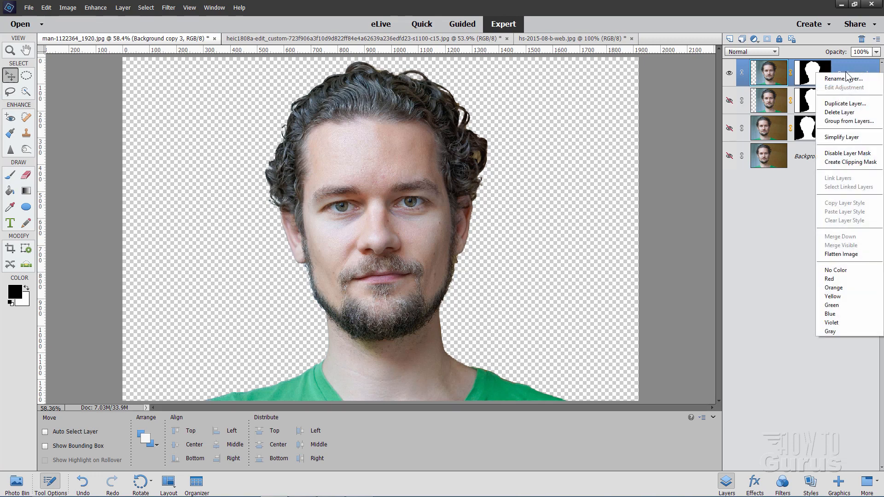
click(845, 137)
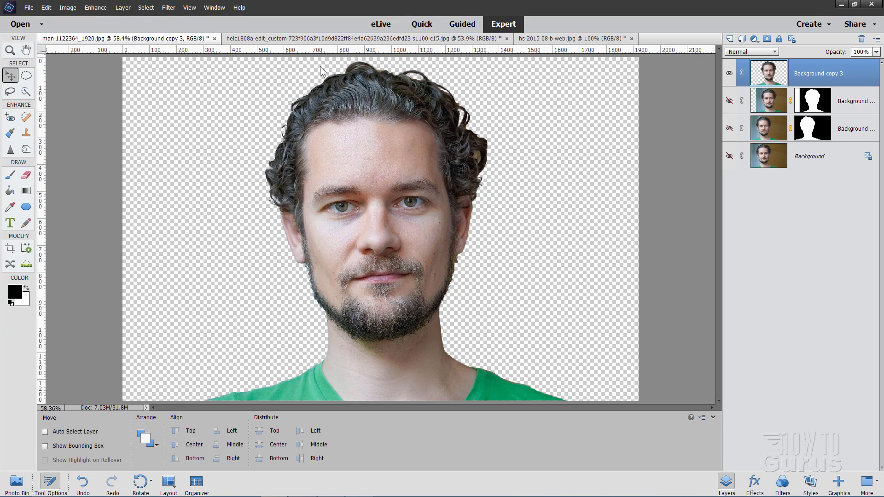
- Bring up the Filter Gallery and zoom its preview to 50% on the man's face
click(169, 9)
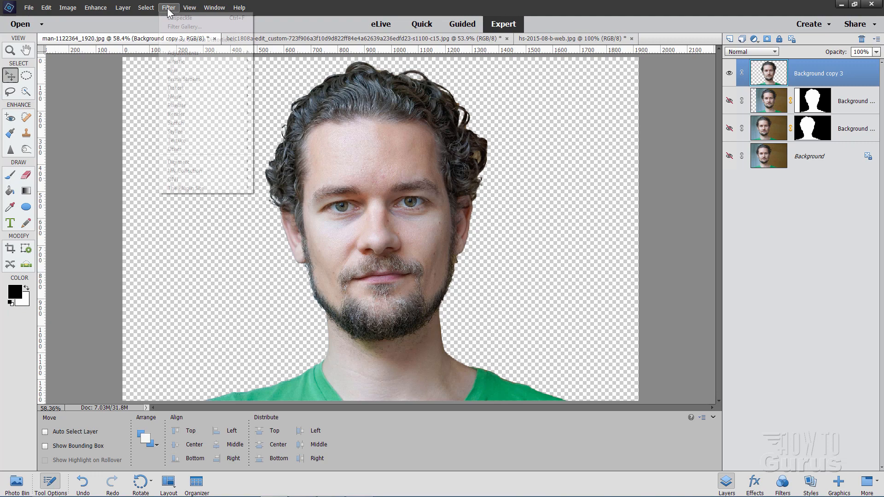
click(177, 26)
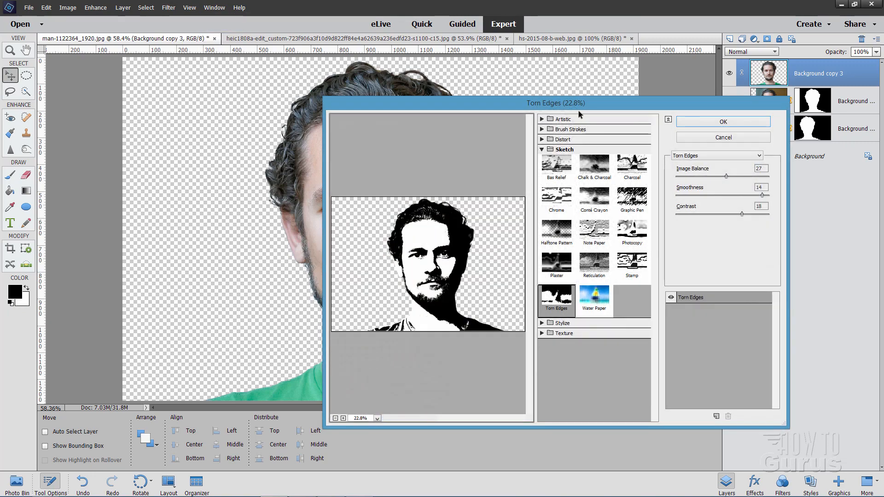
mouse_move(575, 109)
mouse_down()
mouse_move(620, 93)
mouse_move(671, 99)
mouse_up()
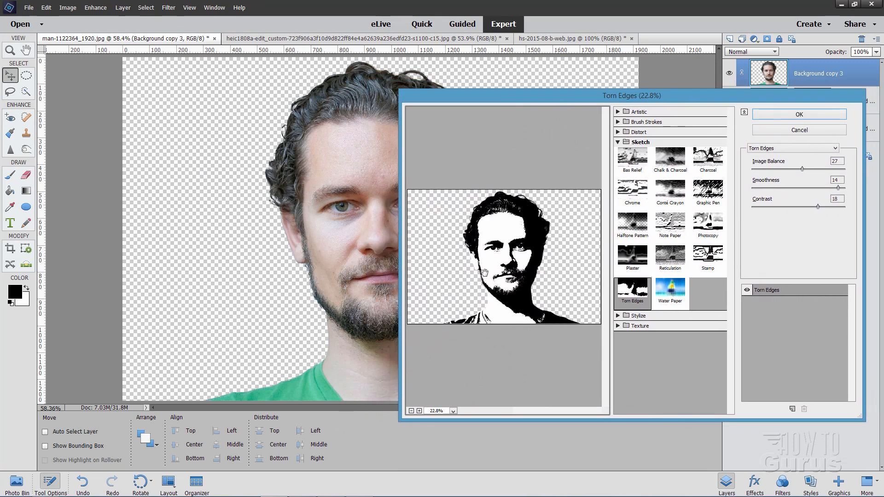
click(420, 412)
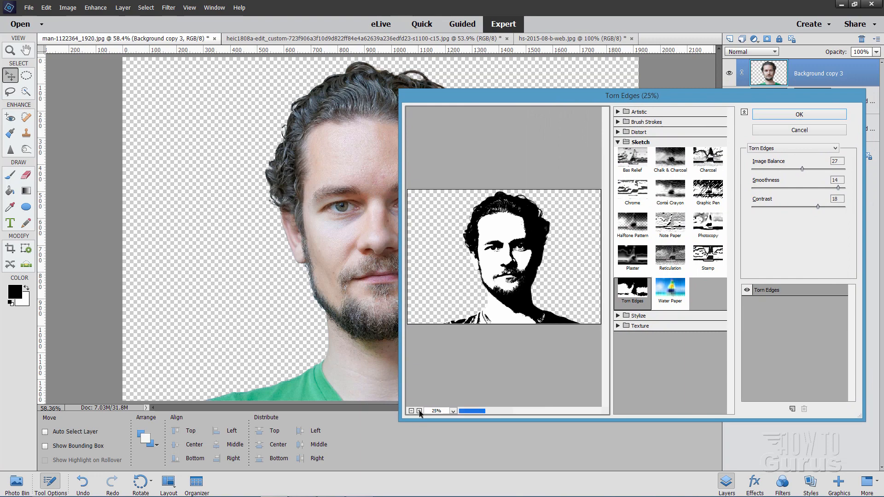
click(419, 411)
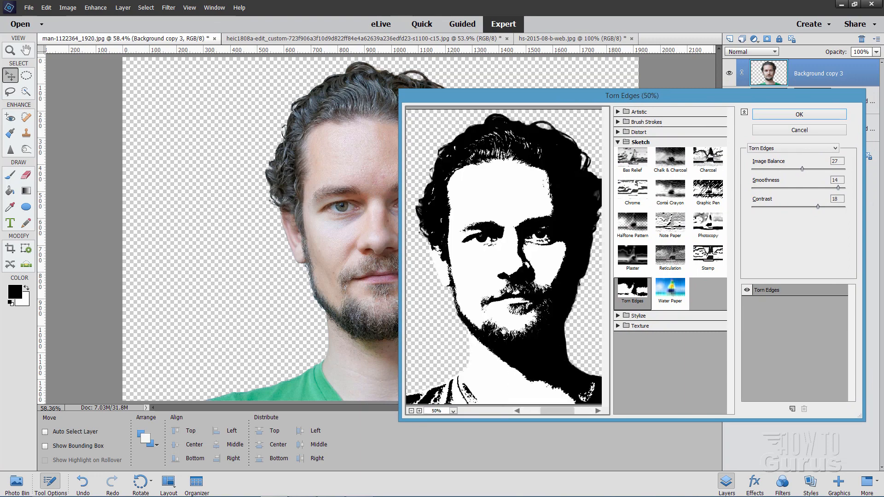
drag(501, 249, 494, 243)
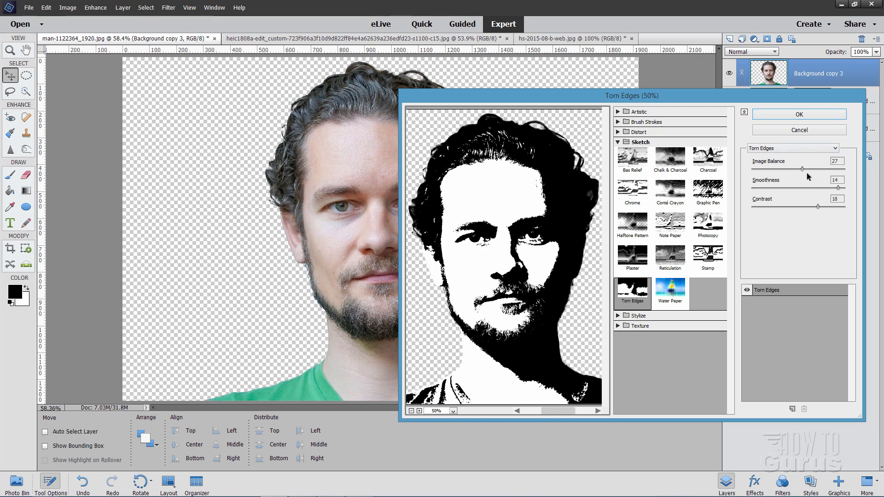
- Tune Torn Edges Image Balance and Smoothness, then push Contrast up for a stark black-and-white look
mouse_move(804, 168)
mouse_down()
mouse_move(780, 168)
mouse_move(821, 168)
mouse_move(799, 170)
mouse_up()
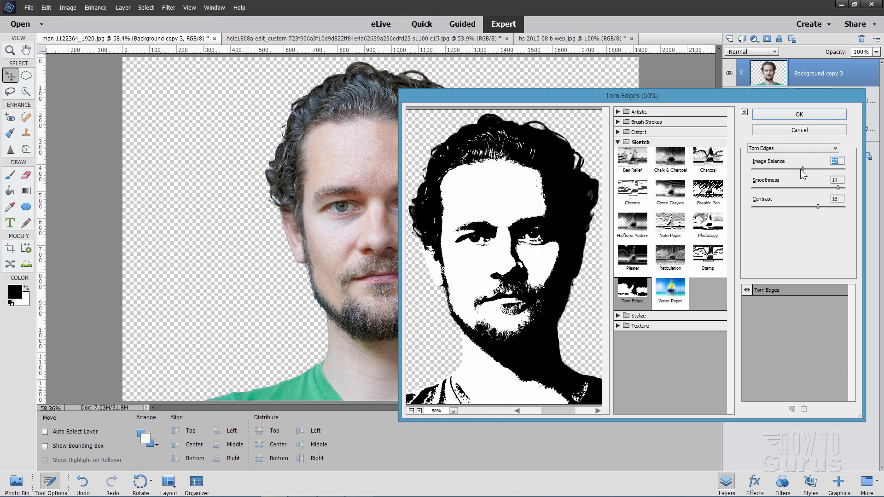
drag(798, 169, 790, 170)
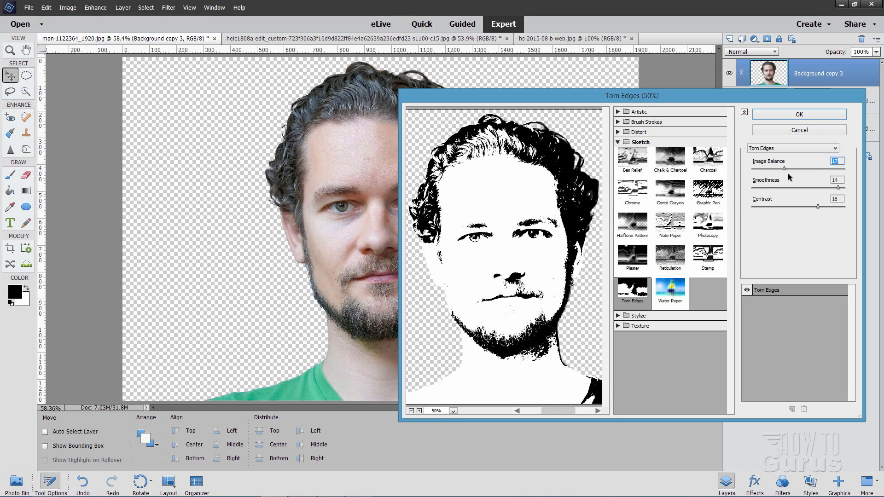
drag(784, 169, 798, 167)
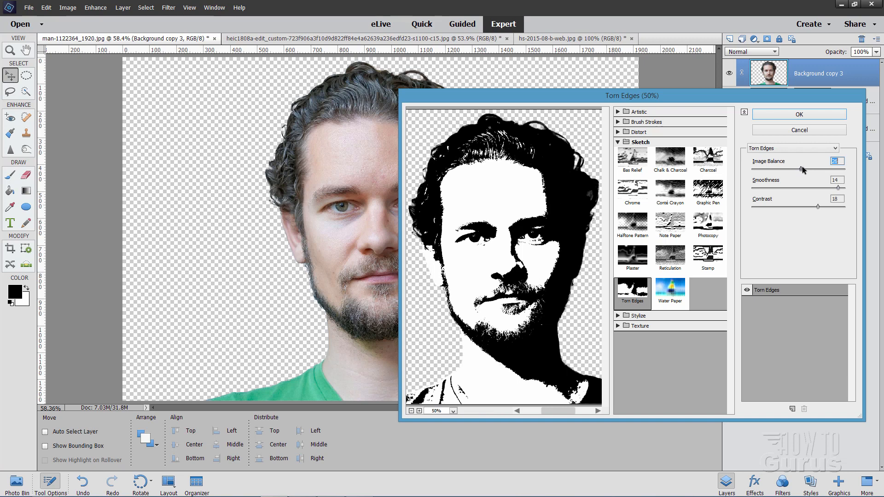
mouse_move(802, 168)
mouse_down()
mouse_move(794, 168)
mouse_move(801, 168)
mouse_up()
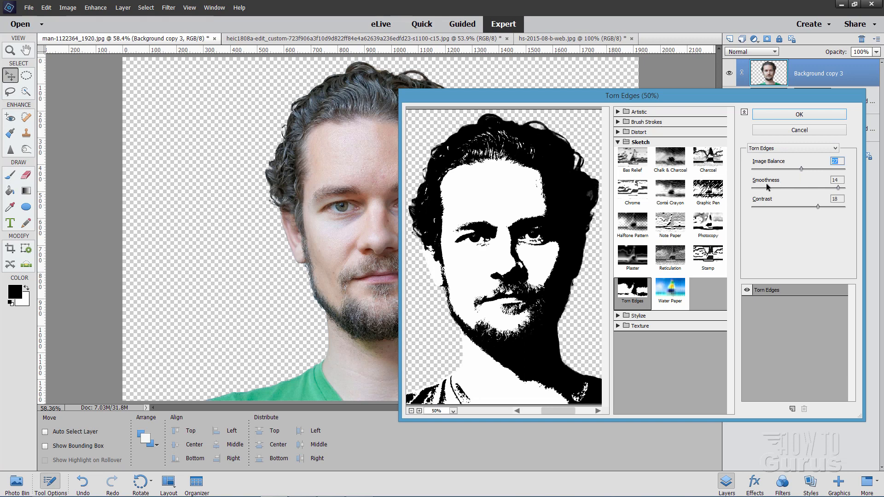
drag(838, 188, 848, 186)
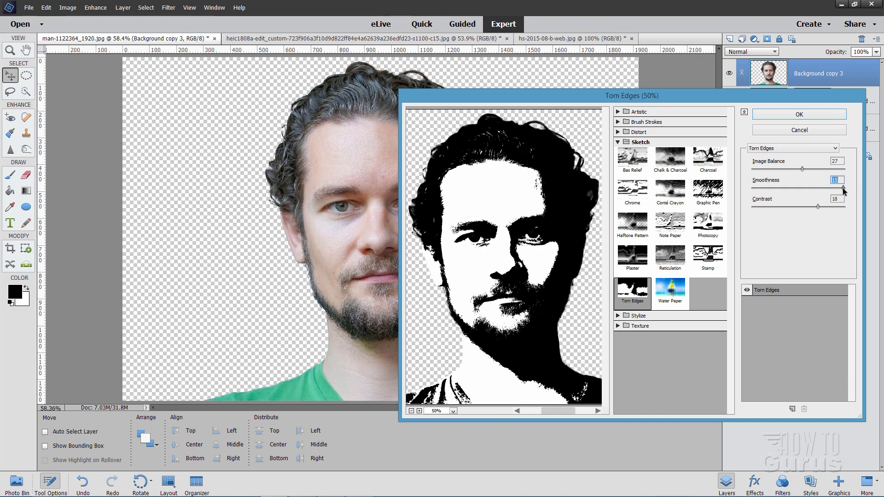
drag(843, 188, 839, 188)
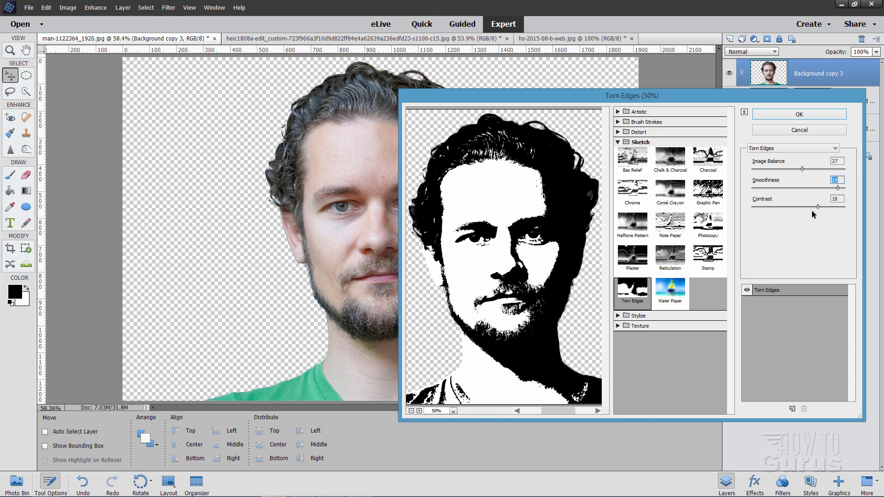
drag(815, 206, 753, 208)
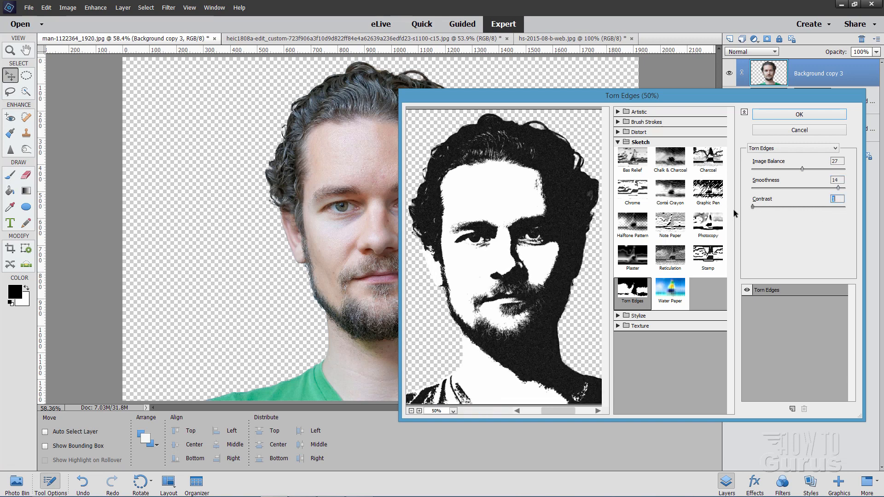
mouse_move(753, 208)
mouse_down()
mouse_move(844, 207)
mouse_move(811, 208)
mouse_up()
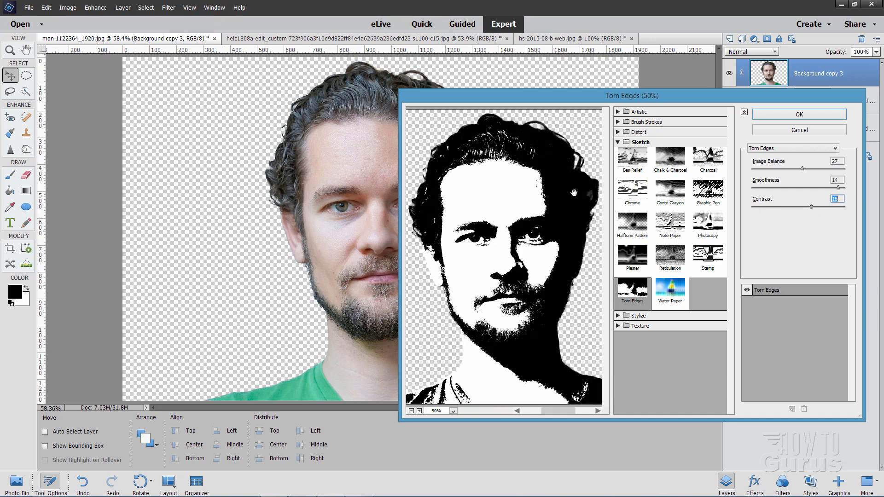
- Zoom the preview to 200% on the hair, settle Contrast at 18 and apply Torn Edges
click(418, 410)
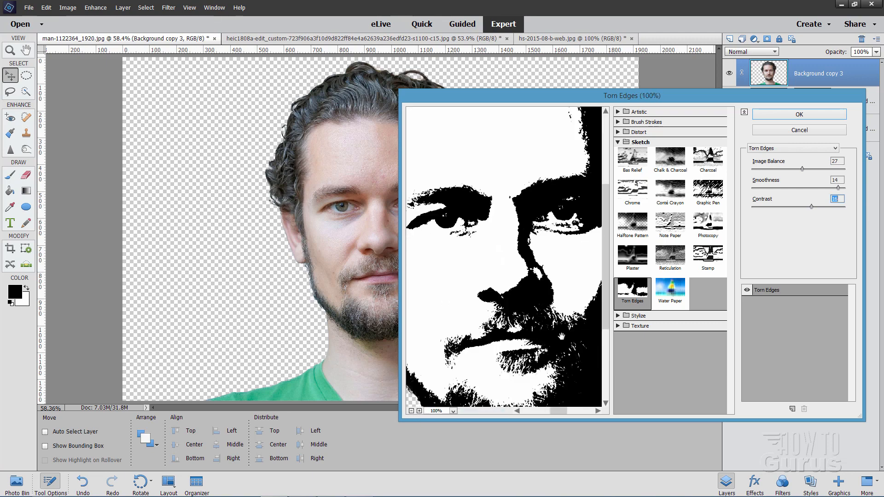
drag(484, 276, 470, 359)
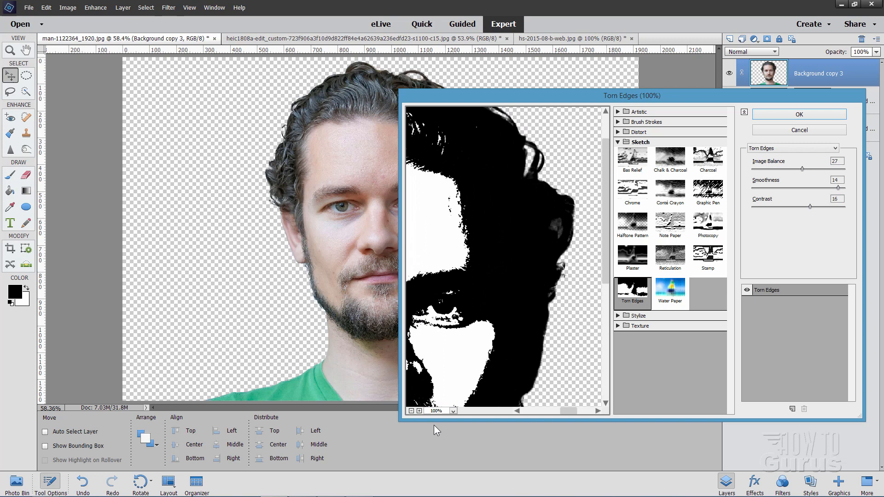
click(421, 411)
drag(517, 323, 521, 320)
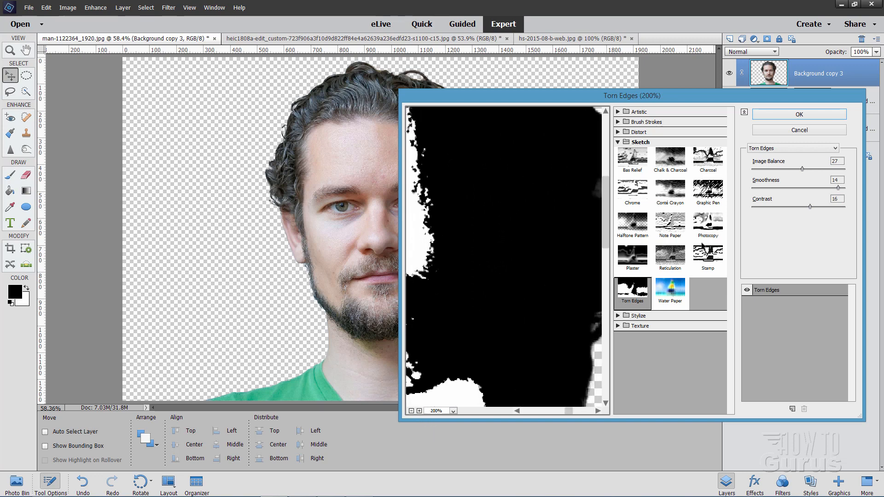
drag(810, 208, 825, 208)
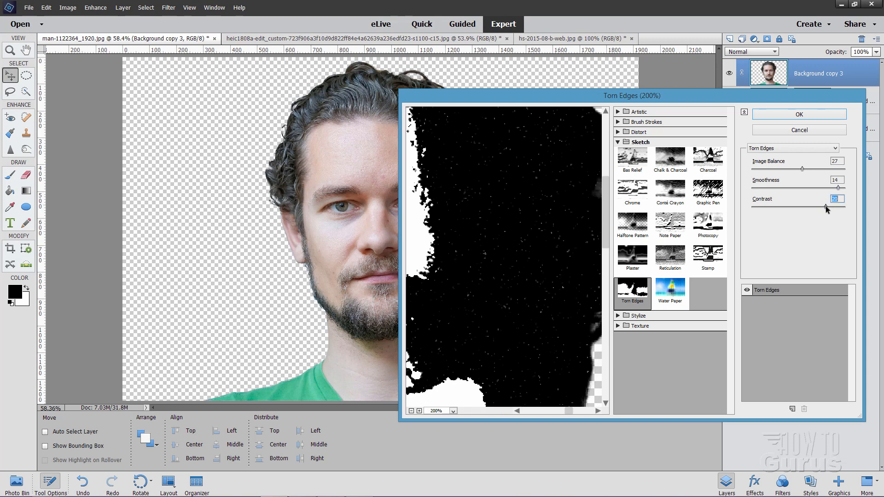
drag(825, 206, 824, 206)
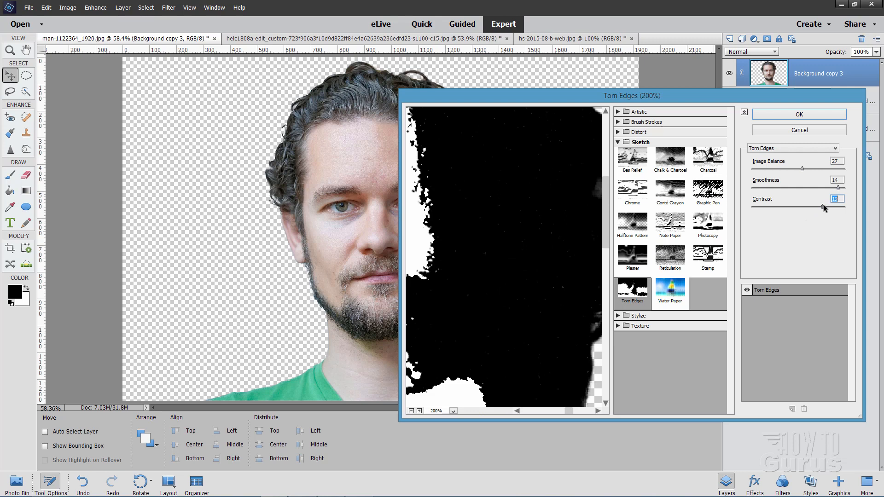
drag(821, 203, 818, 204)
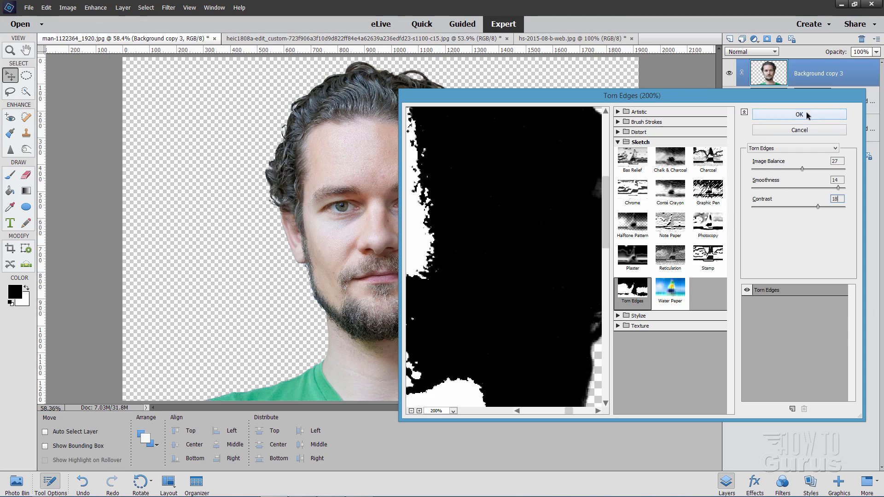
click(799, 116)
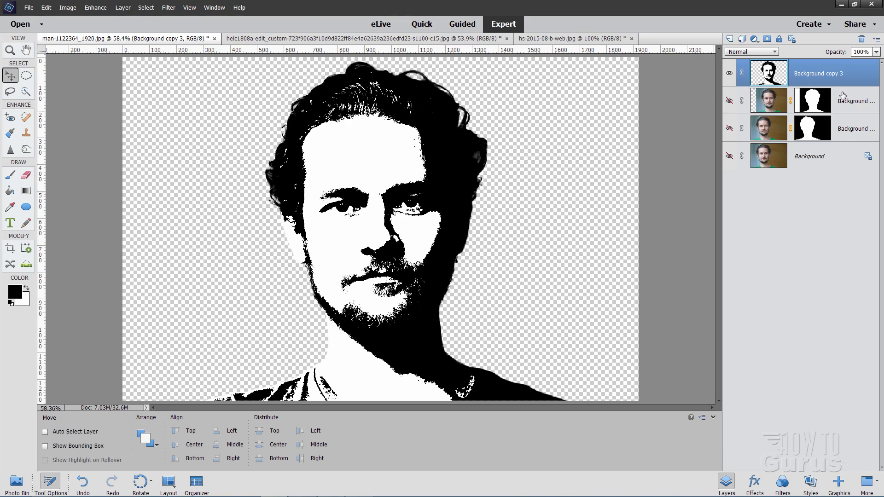
- Add a new layer beneath the silhouette and fill it white with the Paint Bucket
click(844, 96)
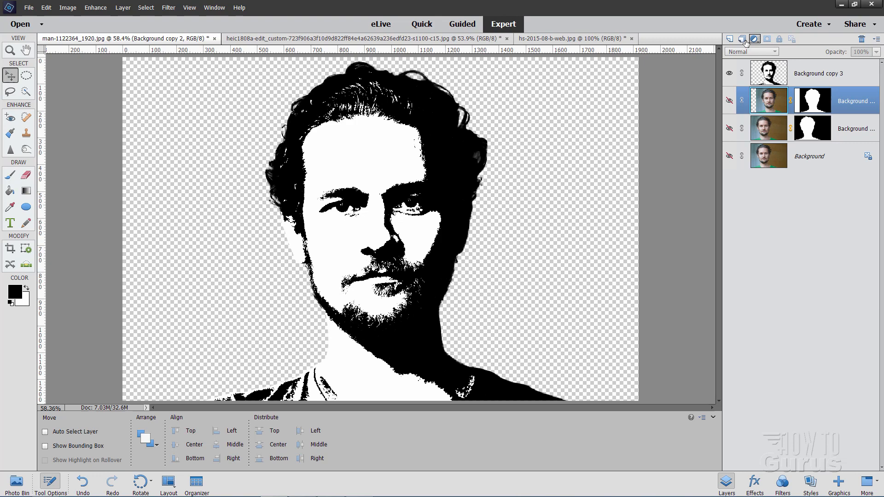
click(729, 40)
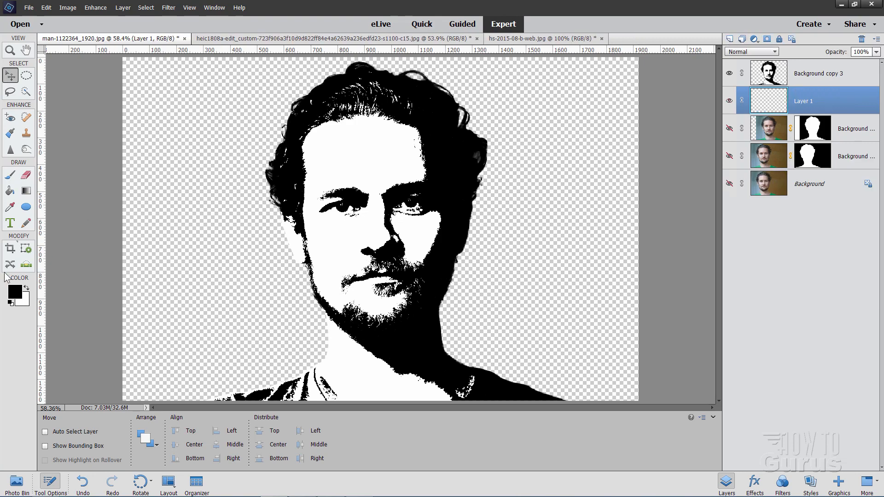
click(27, 289)
click(27, 288)
click(11, 190)
click(165, 207)
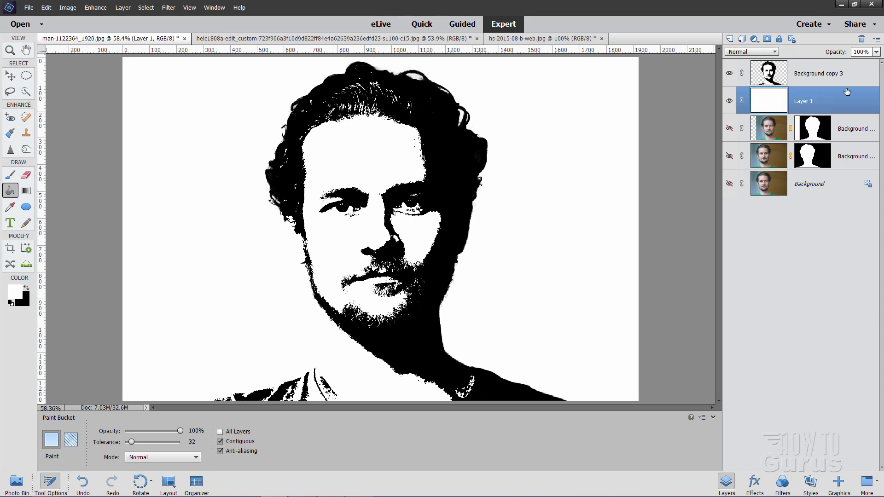
- Merge the silhouette and white layers into one black-on-white portrait layer
ctrl+click(818, 76)
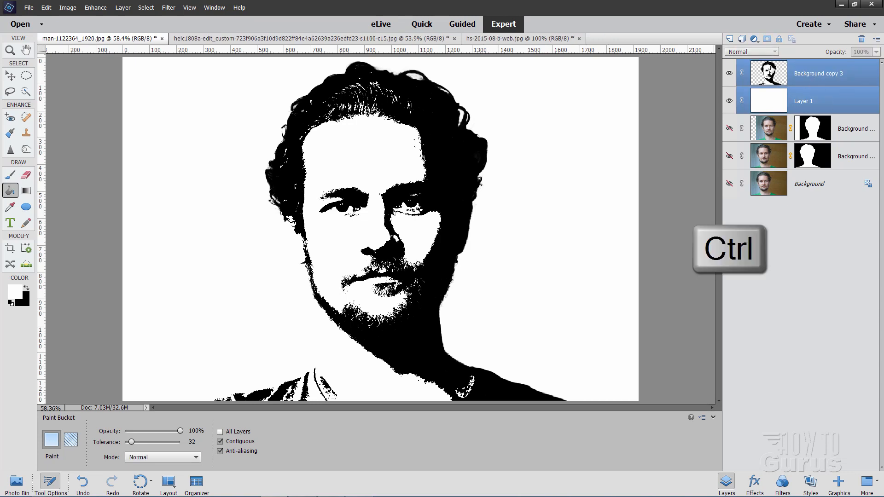
right_click(808, 74)
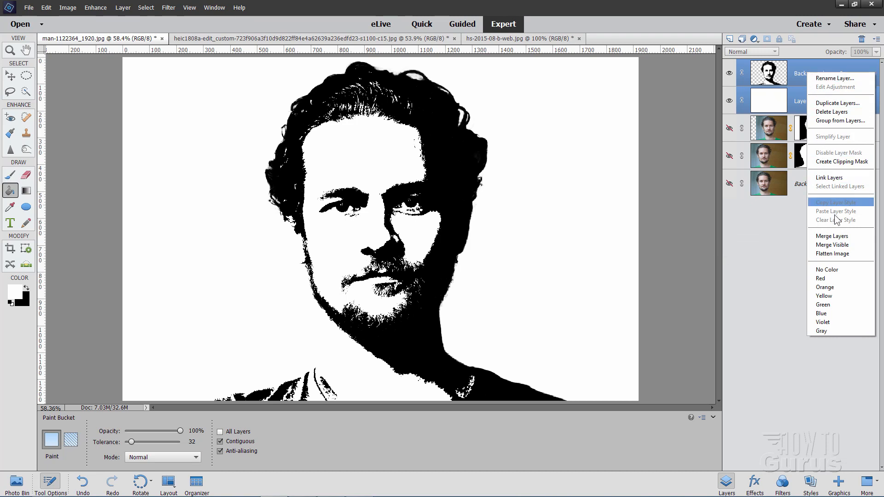
click(832, 238)
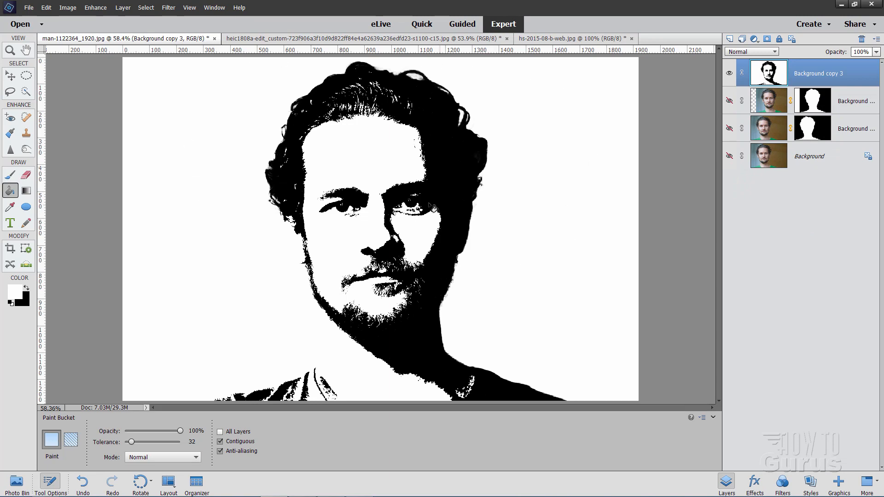
click(11, 76)
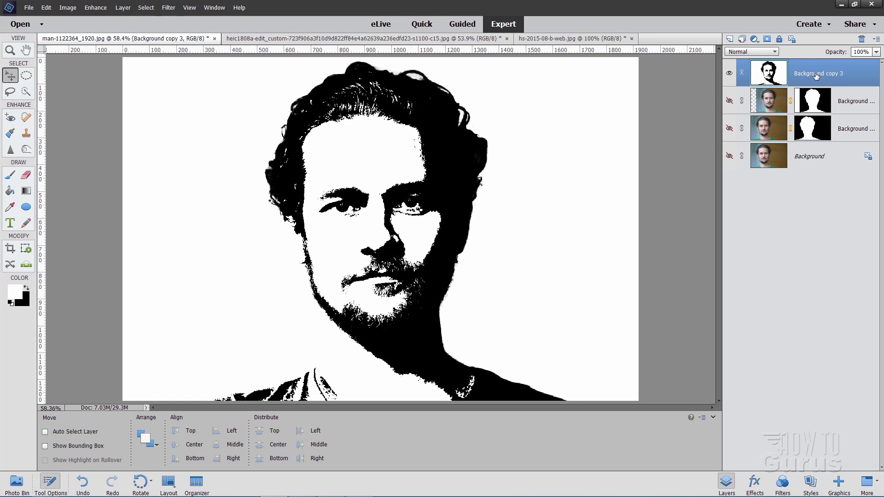
- Duplicate the merged silhouette layer
right_click(799, 78)
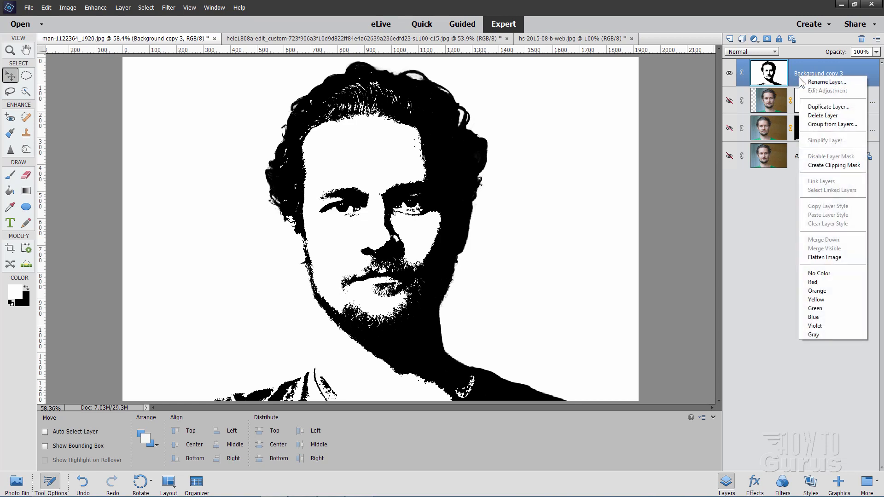
click(828, 107)
key(Return)
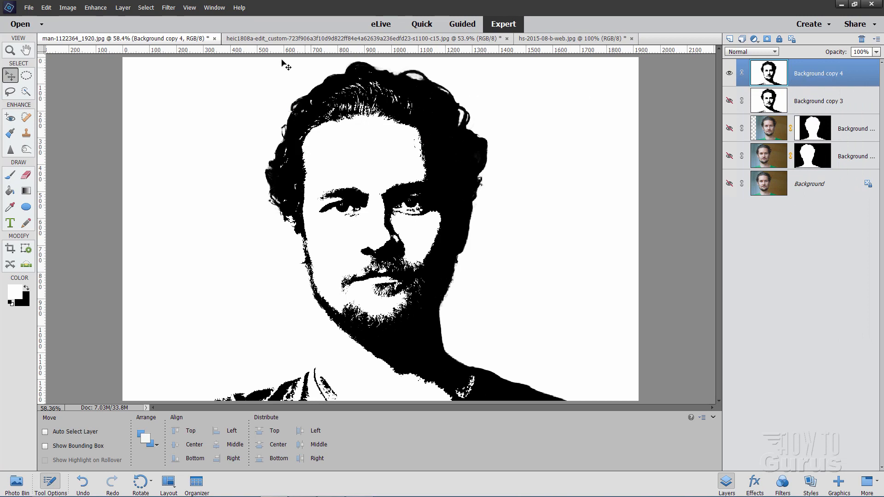
- Invert the copy to white-on-black and switch to the nebula image document
click(168, 8)
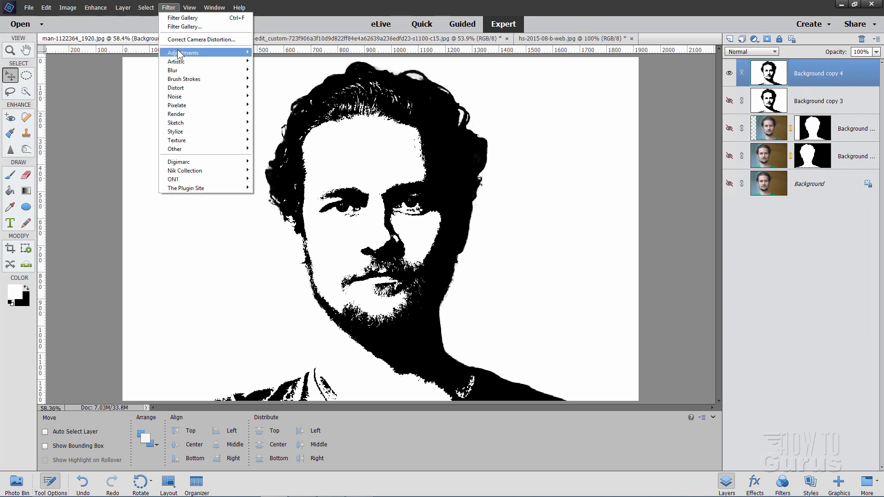
click(266, 71)
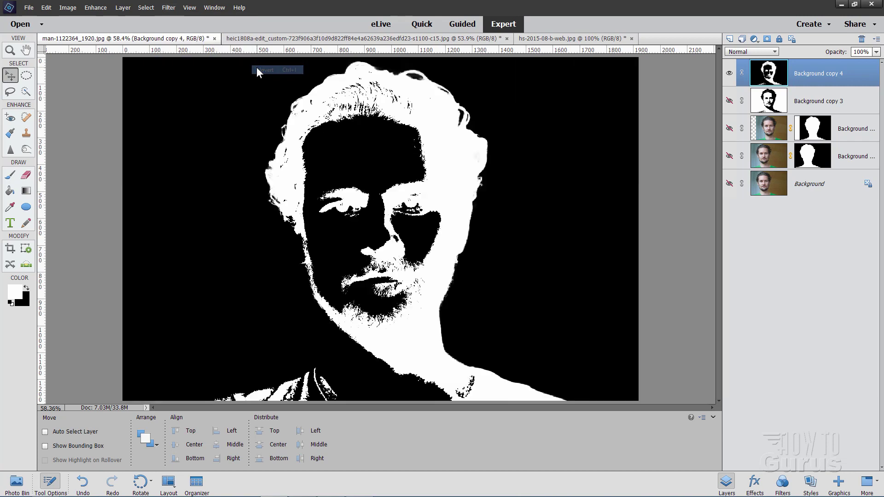
click(314, 39)
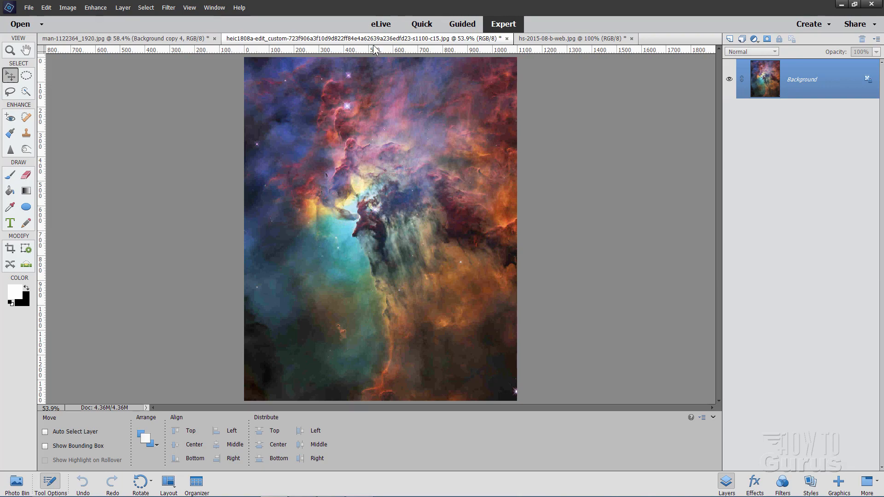
- Float the nebula image in its own window and check the general preferences
mouse_move(374, 39)
mouse_down()
mouse_move(394, 242)
mouse_move(445, 156)
mouse_move(429, 150)
mouse_up()
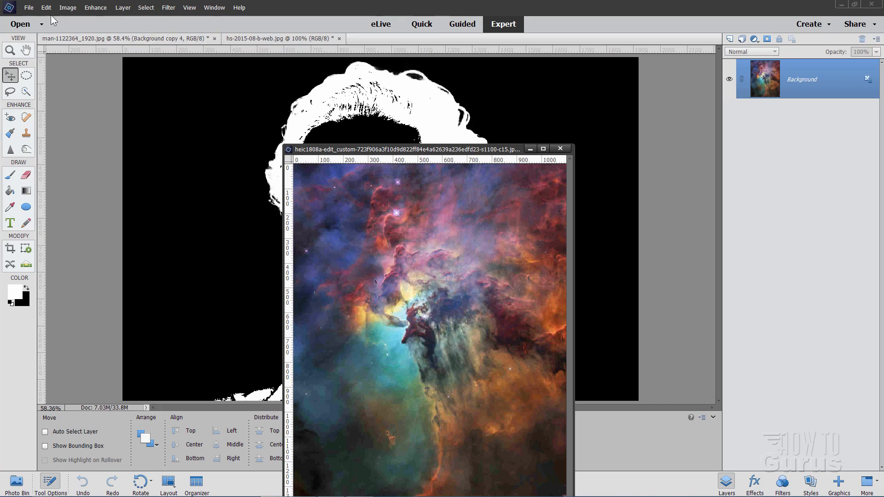
click(46, 7)
mouse_move(61, 179)
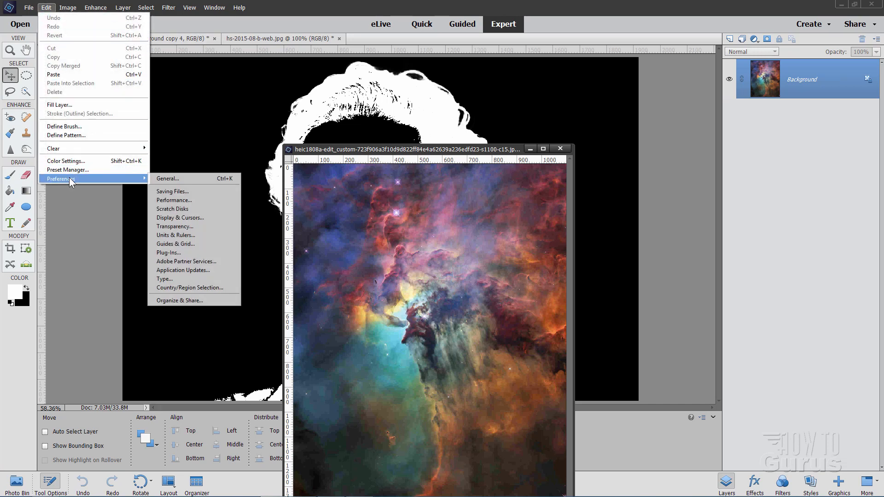
click(168, 178)
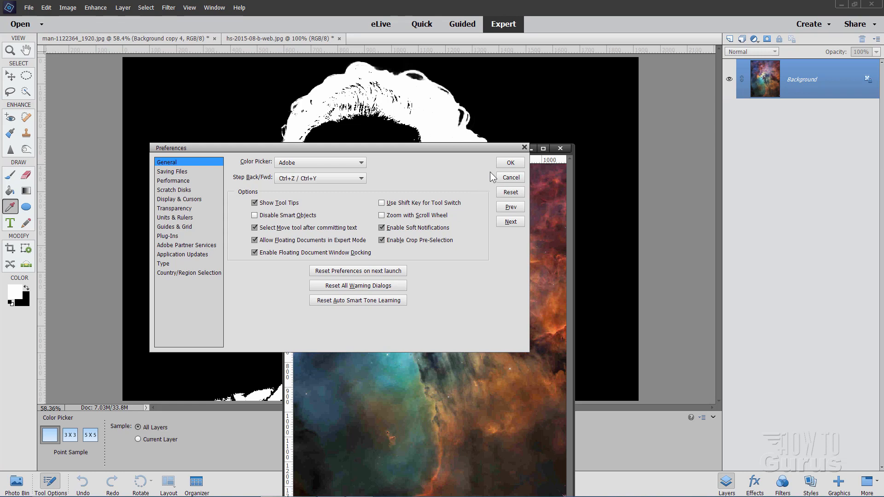
click(510, 162)
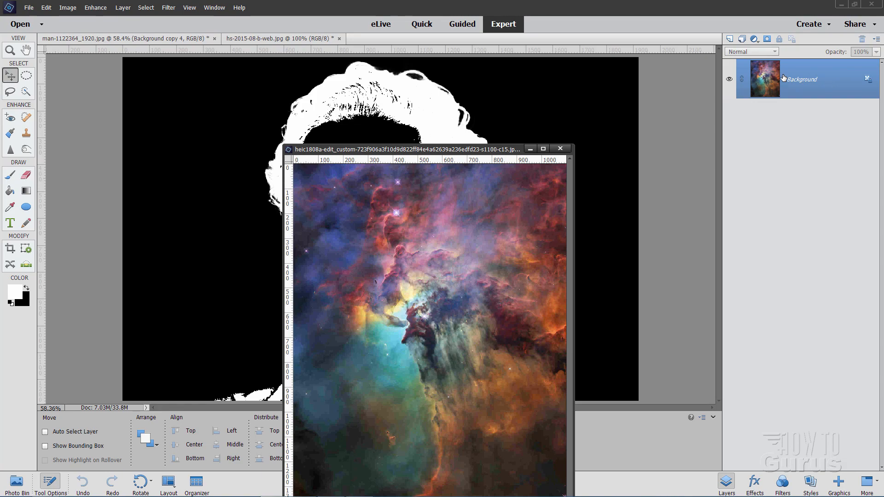
- Drag the nebula into the man-1122364 portrait document as a new top layer and close the nebula window
drag(765, 79, 431, 108)
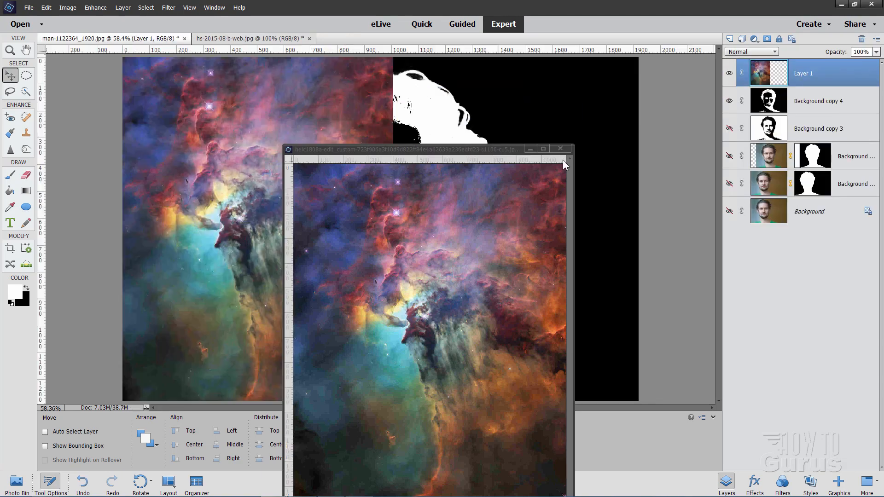
click(558, 149)
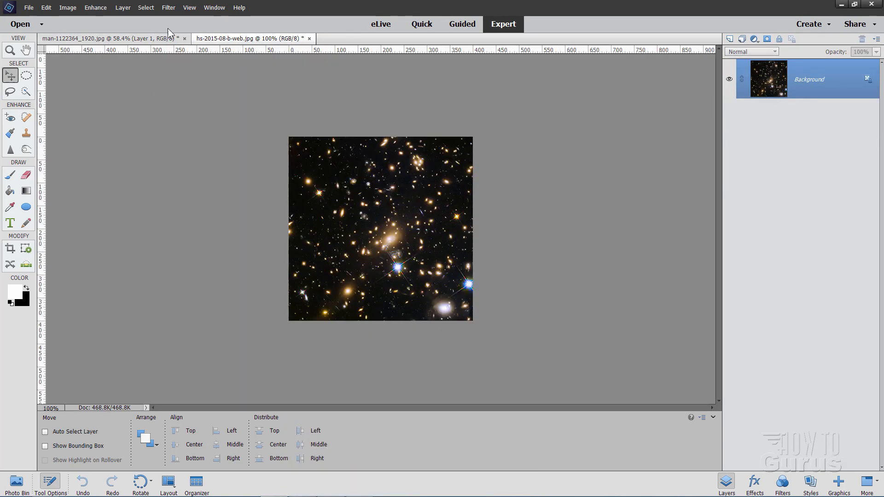
click(110, 39)
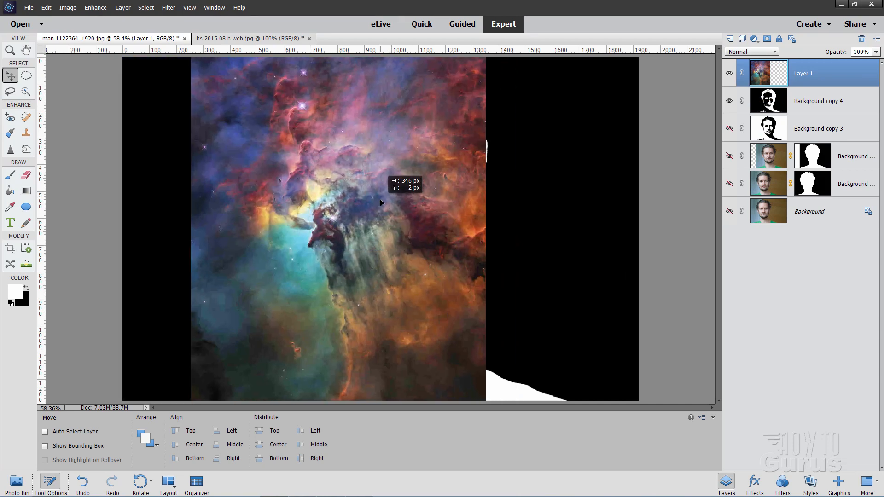
- Rotate the nebula layer 90° right and shift it toward the canvas top-left
drag(380, 199, 382, 195)
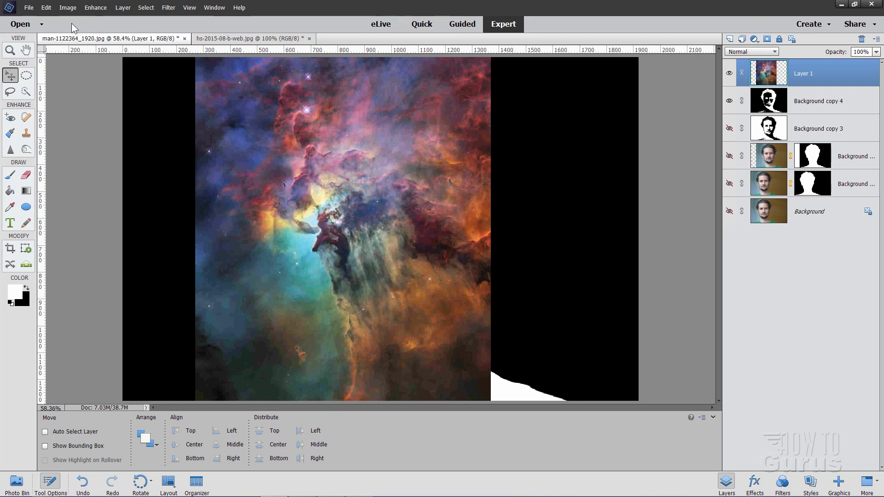
click(68, 10)
mouse_move(73, 18)
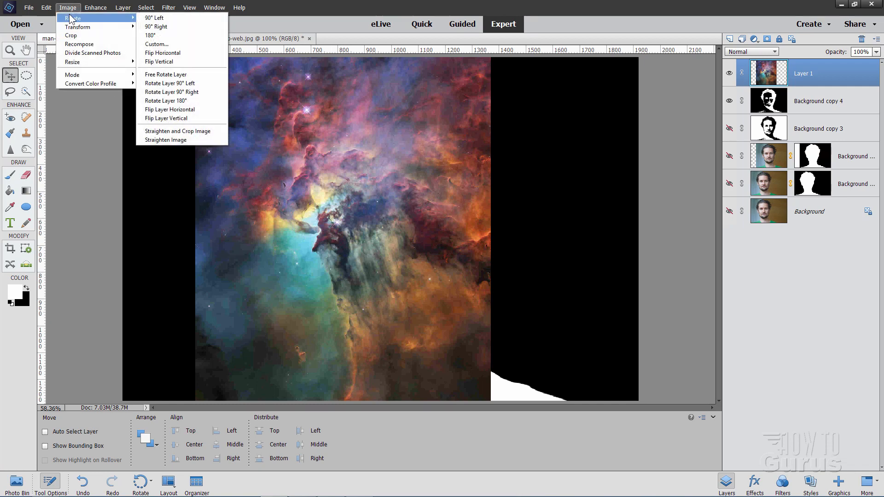
click(160, 91)
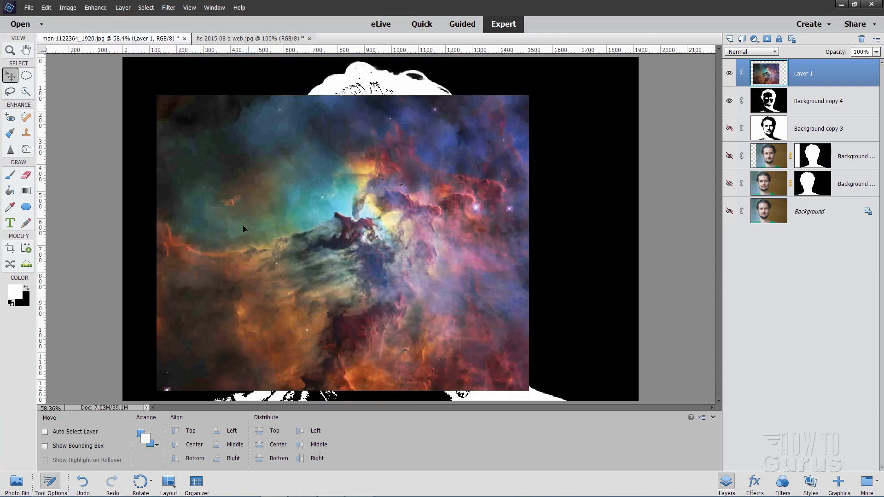
drag(242, 225, 215, 194)
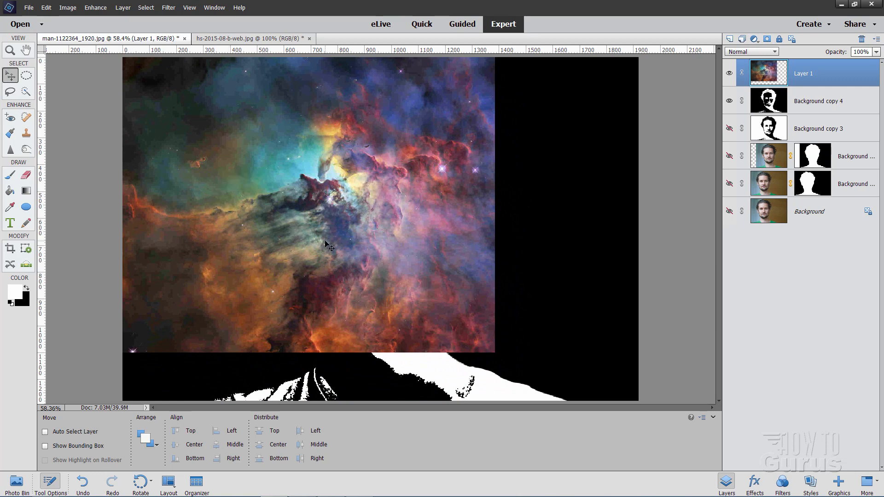
- Free-transform the nebula layer up to about 122% and centre it horizontally on the canvas
key(ctrl+t)
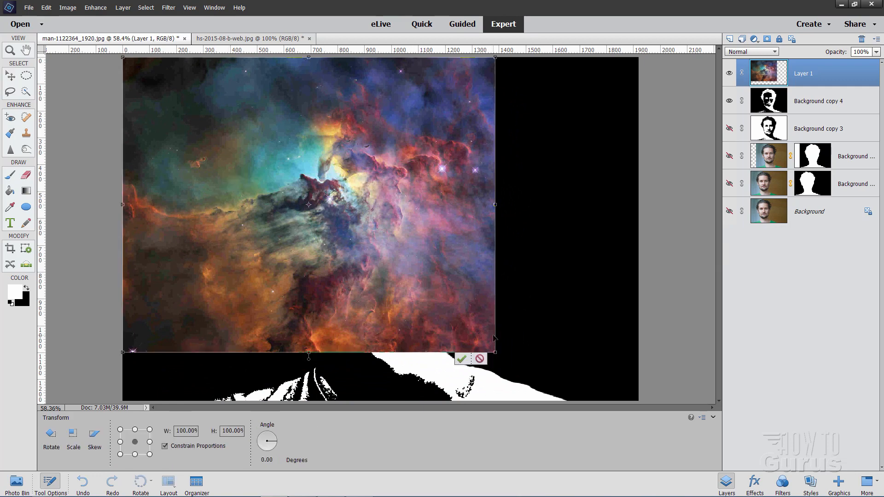
mouse_move(495, 355)
mouse_down()
mouse_move(611, 415)
mouse_move(561, 401)
mouse_move(584, 412)
mouse_up()
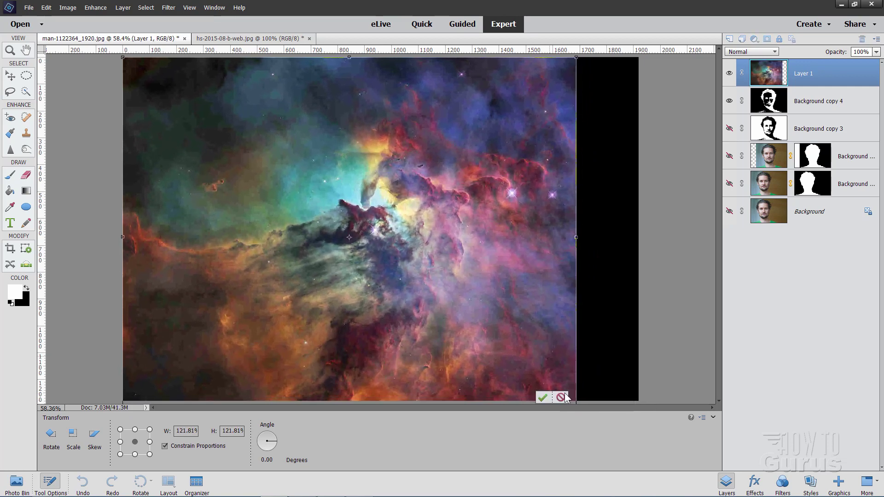
click(540, 400)
drag(514, 360, 526, 343)
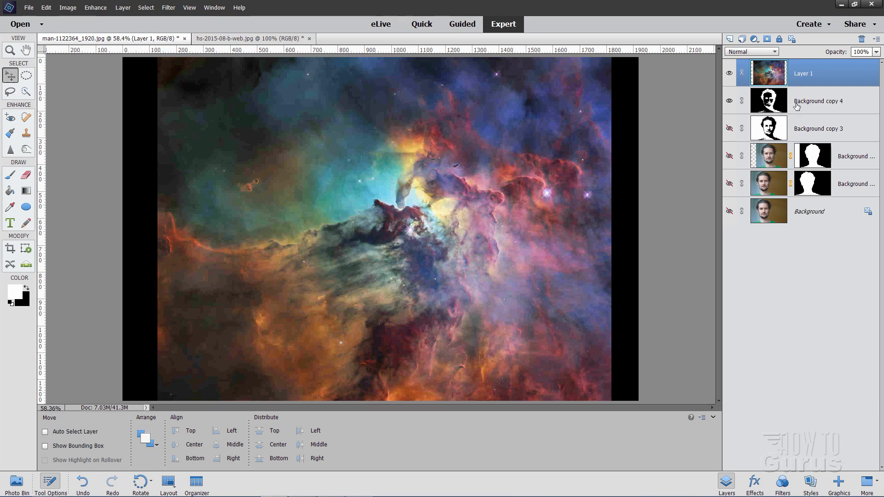
- Add a blank white mask to the nebula layer, hide it and select Background copy 4
click(781, 102)
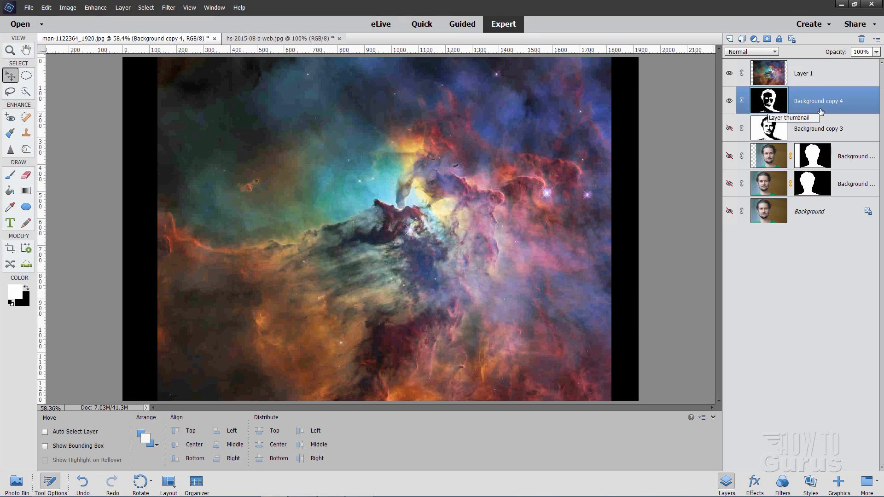
click(820, 79)
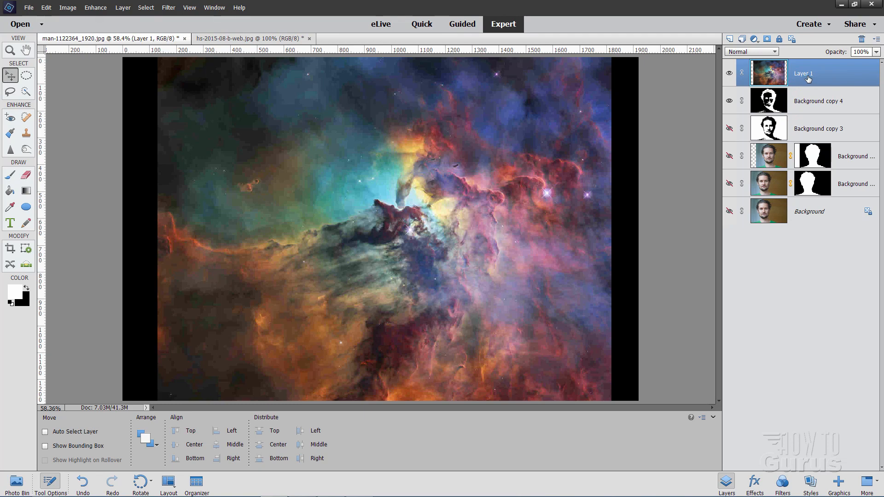
click(768, 41)
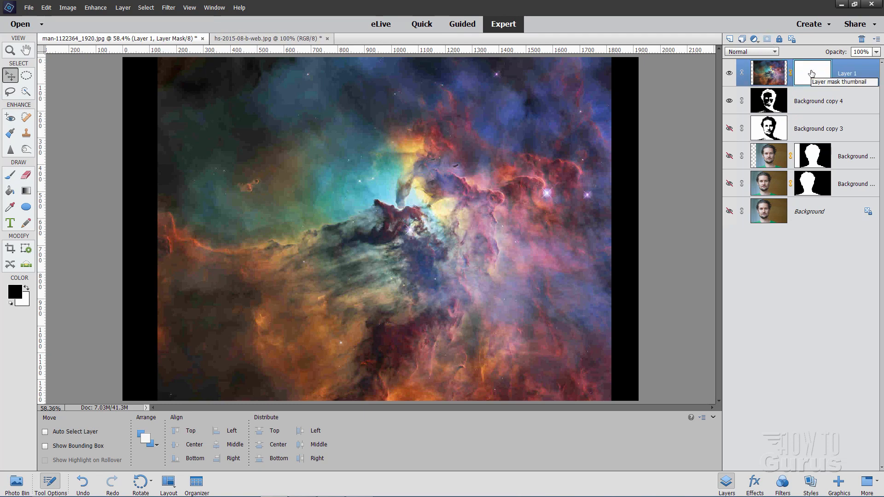
click(728, 73)
click(819, 101)
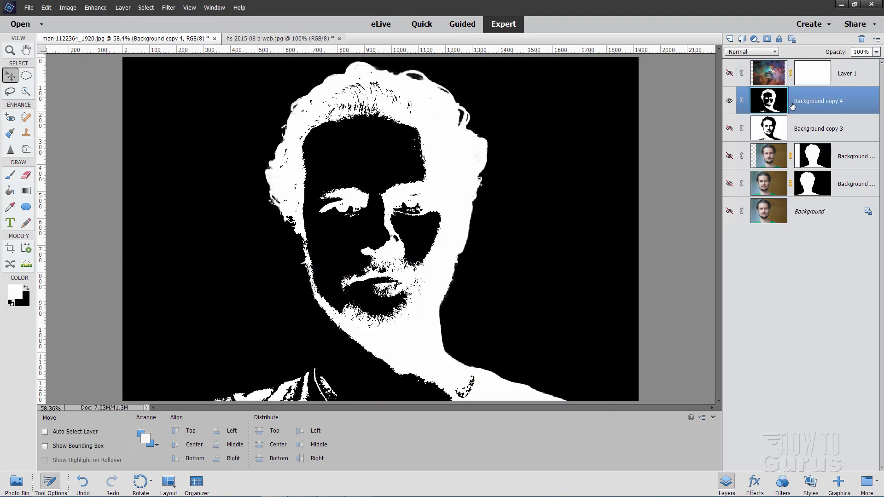
- Select all and copy the black-and-white portrait, deselect, show the nebula layer and target its mask
click(145, 7)
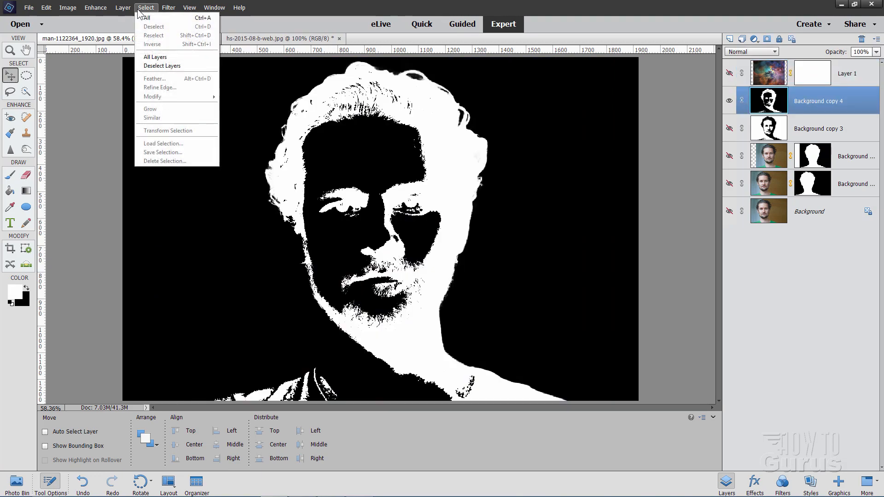
click(159, 27)
click(46, 7)
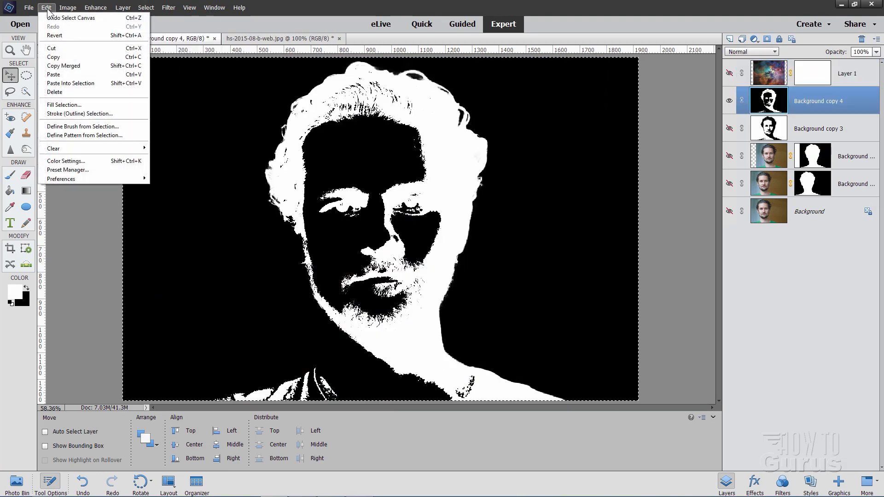
click(52, 59)
click(146, 7)
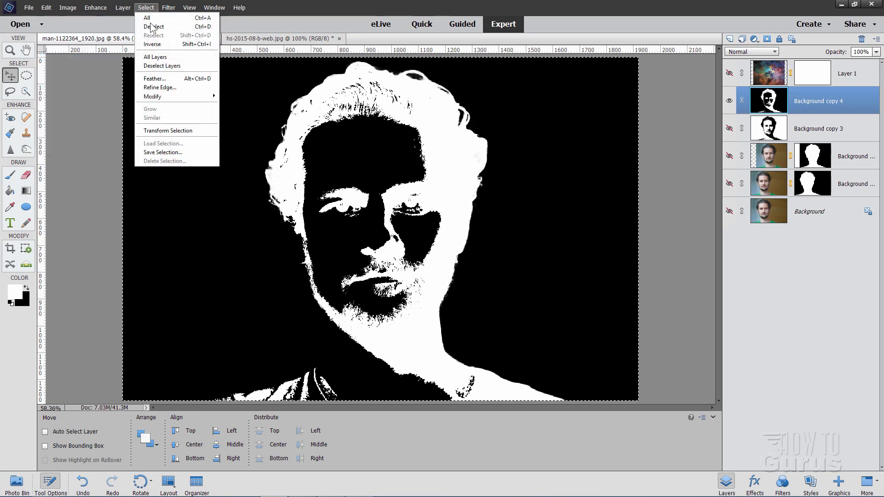
click(166, 34)
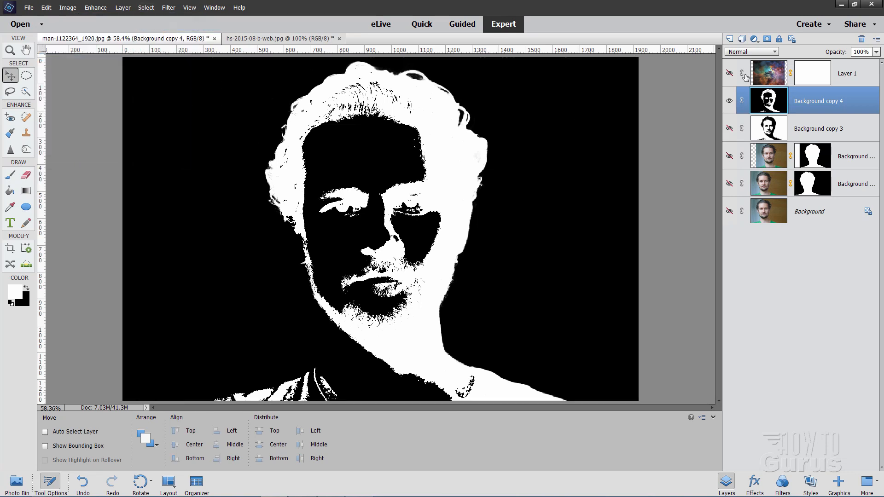
click(730, 74)
click(812, 72)
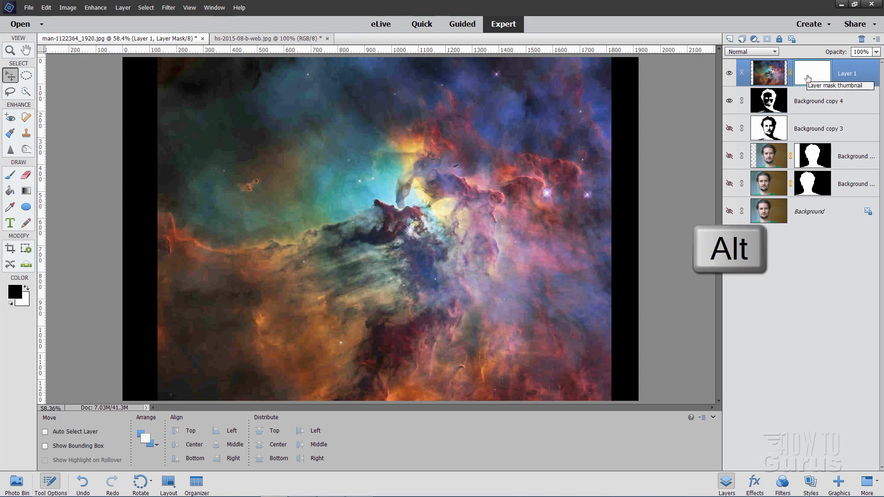
- View the nebula layer's mask and paste the black-and-white portrait into it
alt+click(808, 77)
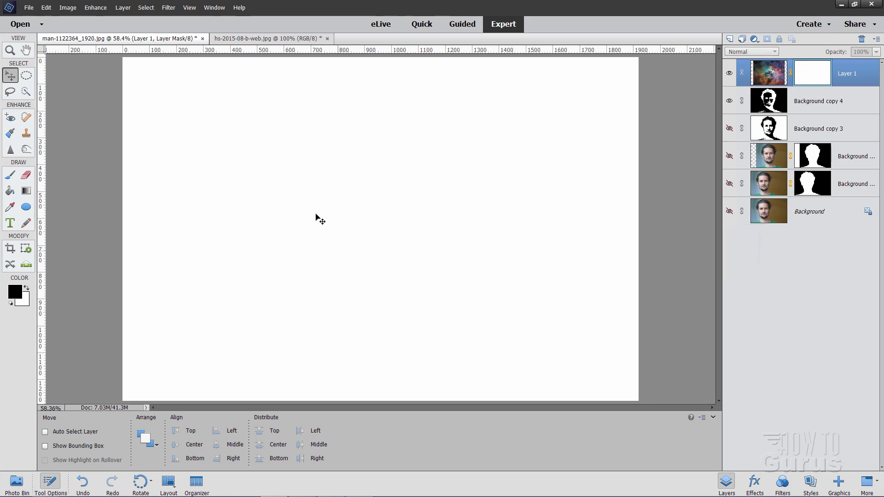
click(47, 7)
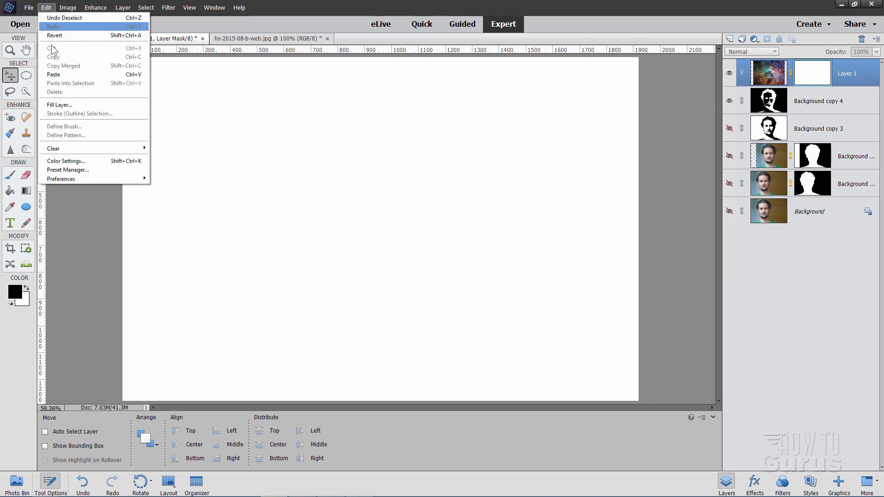
click(54, 74)
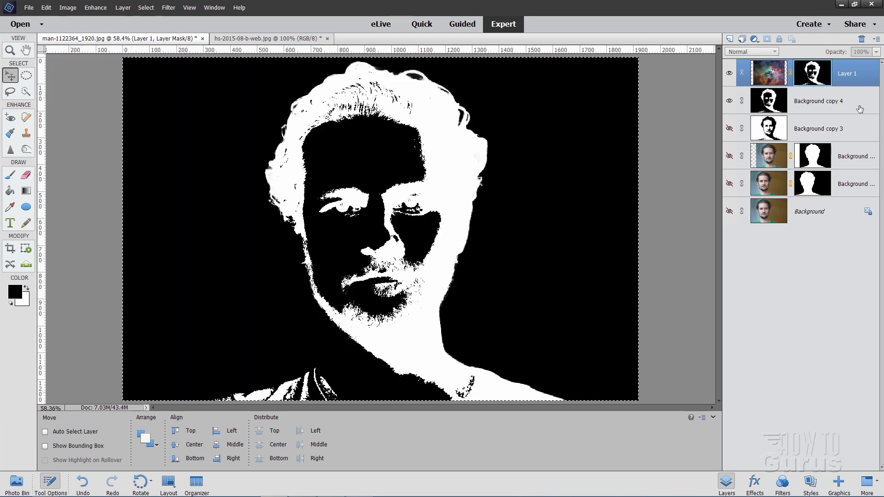
- Hide the Background copy 4 threshold layer, leaving the nebula-filled face on transparency
click(859, 107)
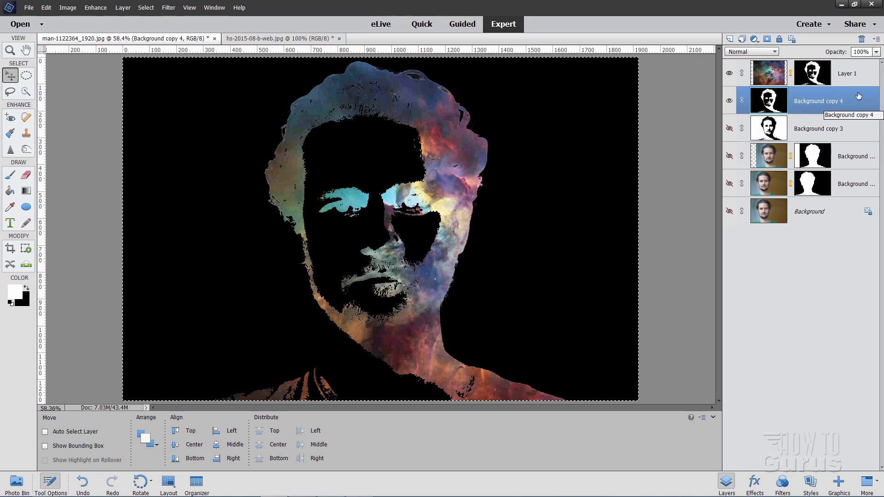
click(834, 138)
click(730, 101)
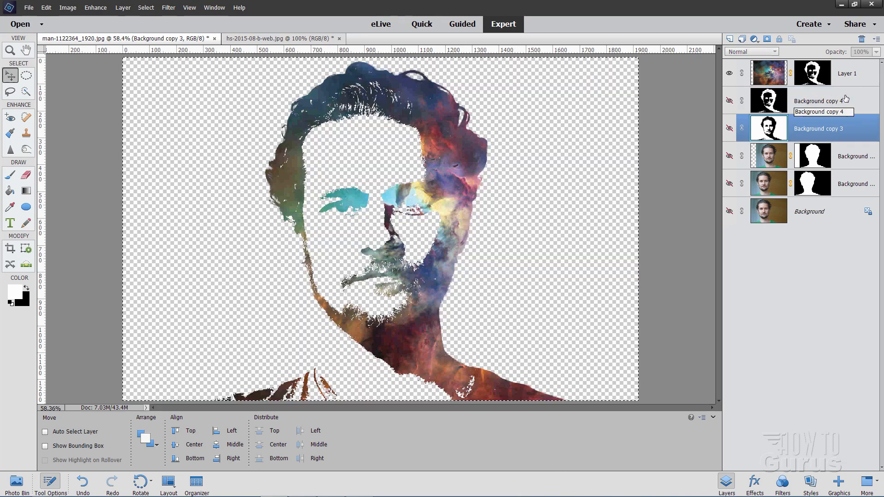
click(774, 76)
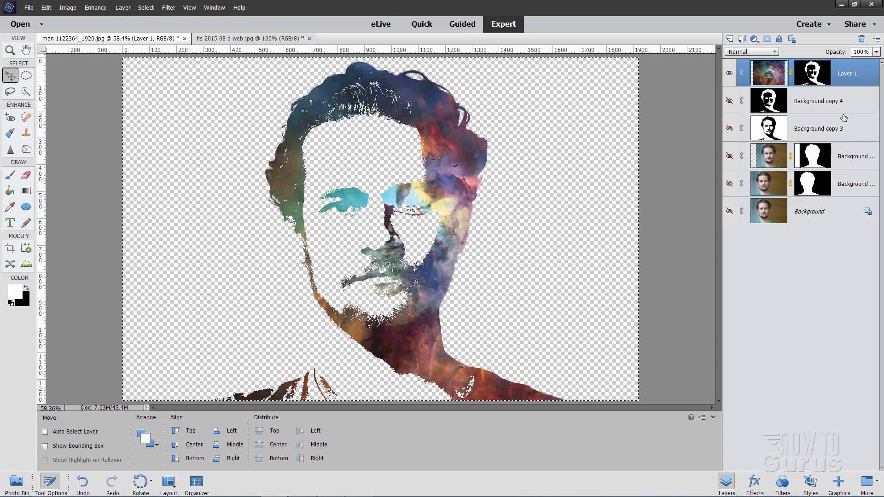
- Create a new layer above Background copy 4 and paint-bucket fill it with white behind the galaxy face
click(807, 101)
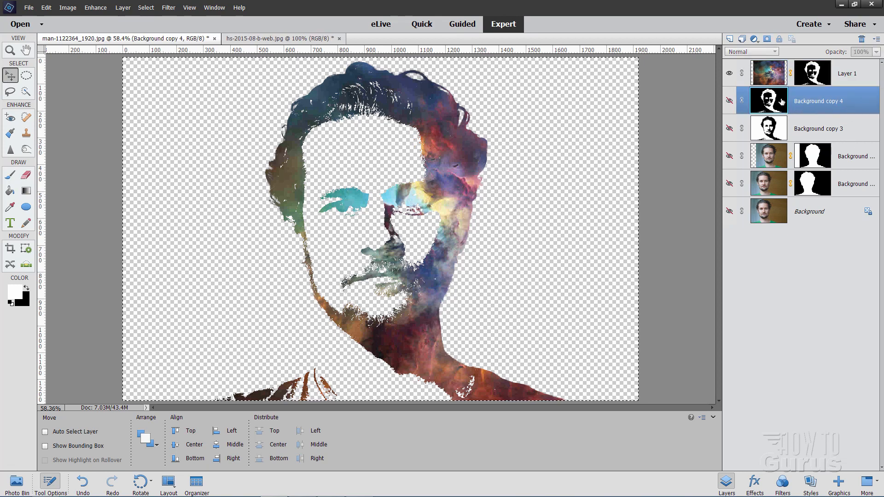
click(730, 38)
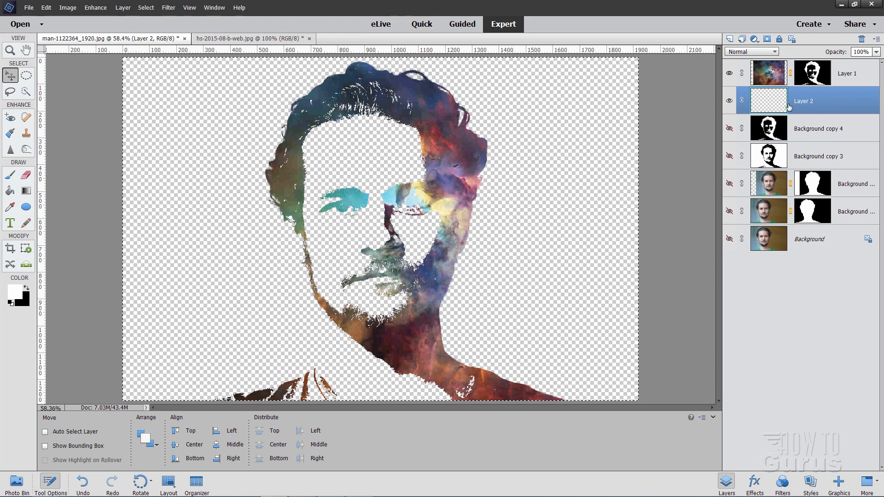
click(10, 191)
click(194, 240)
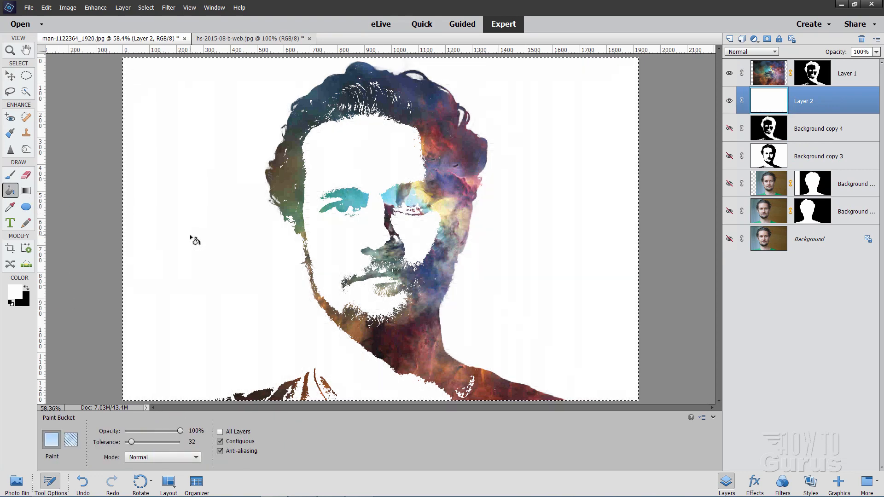
click(10, 77)
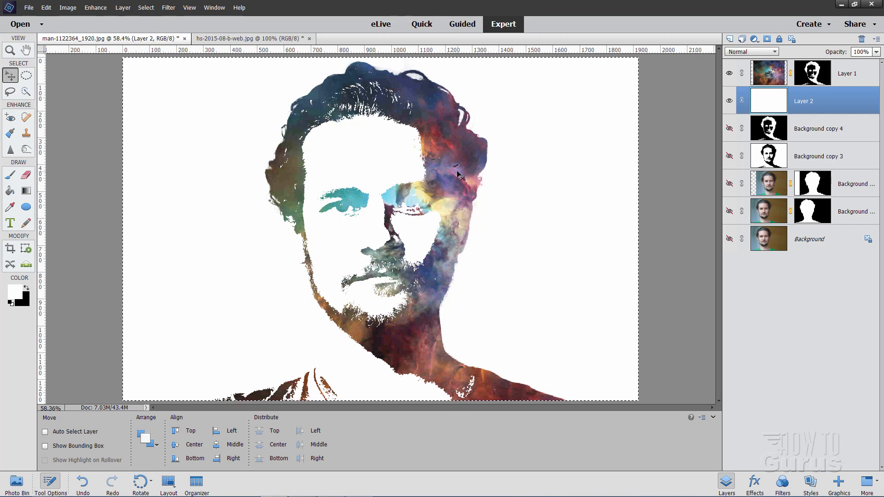
- Drag the star-field photo into the portrait document and move its layer above the nebula layer
click(234, 38)
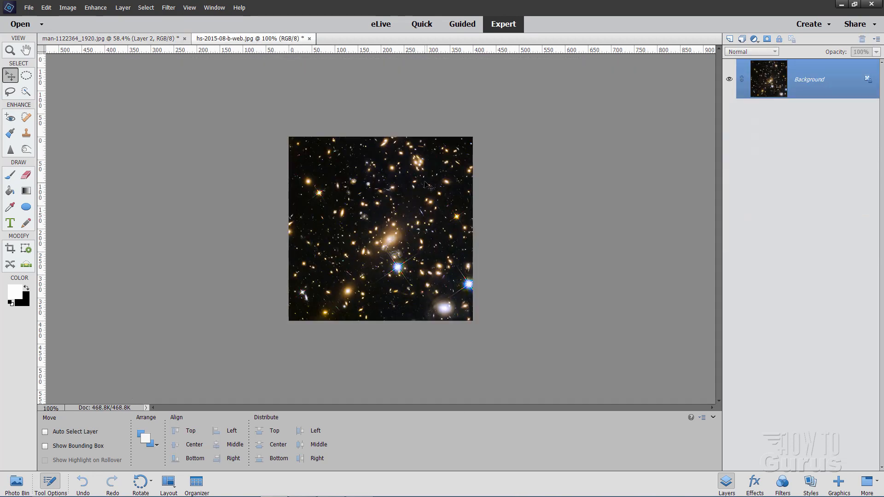
drag(268, 39, 412, 239)
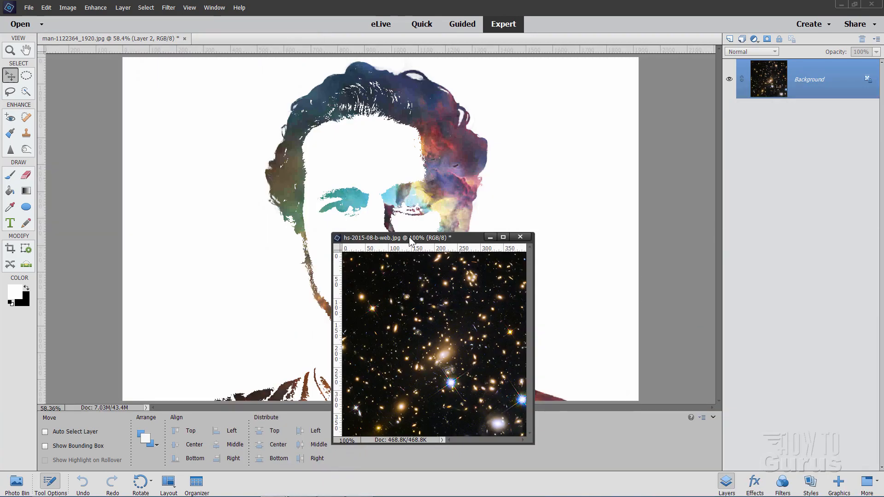
drag(775, 89, 552, 158)
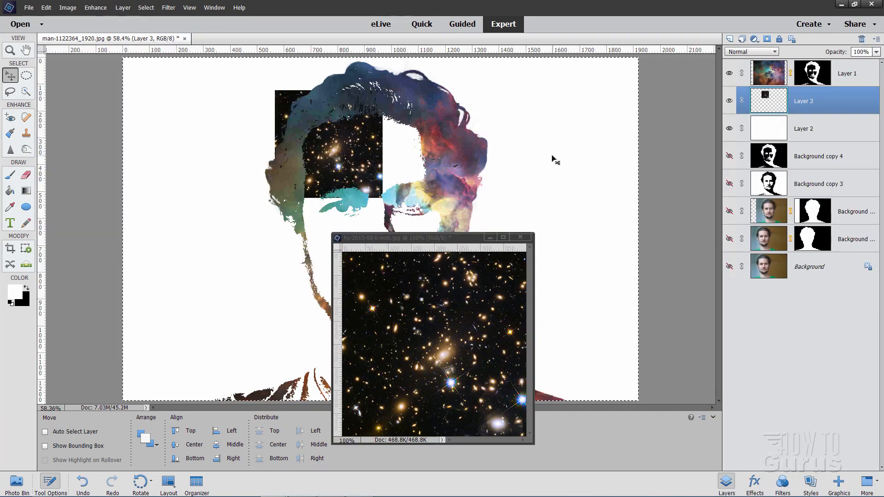
click(529, 238)
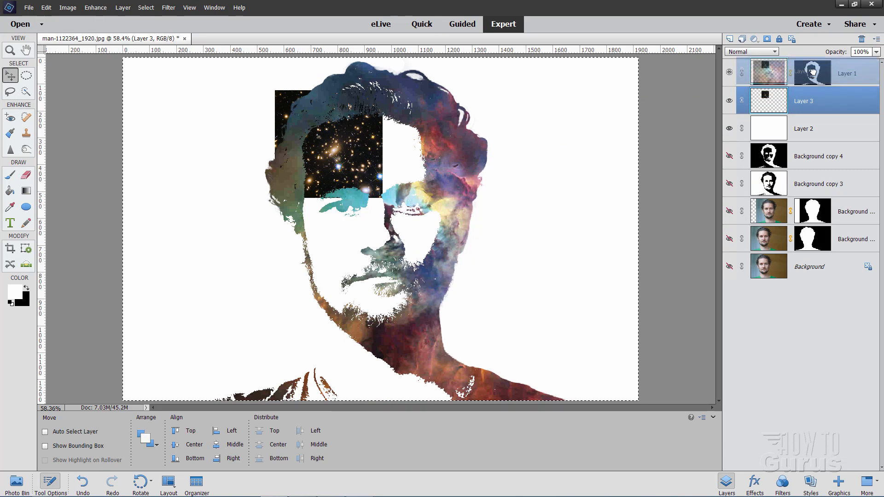
drag(802, 101, 814, 70)
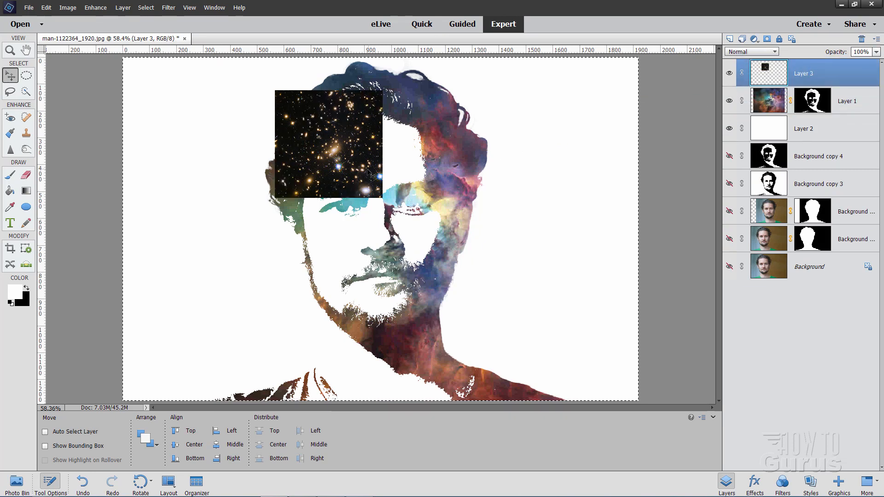
- Enlarge the star-field layer to cover the portrait and set its blend mode to Screen
drag(373, 173, 298, 149)
key(ctrl+t)
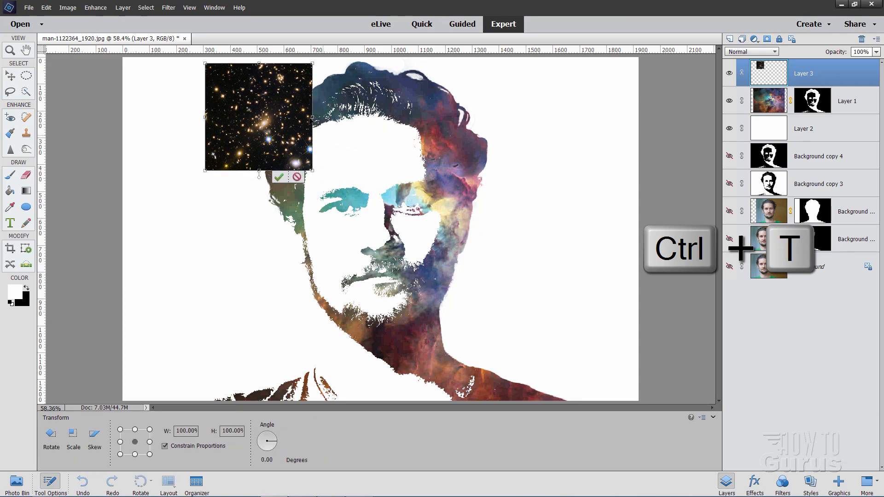
drag(313, 170, 565, 401)
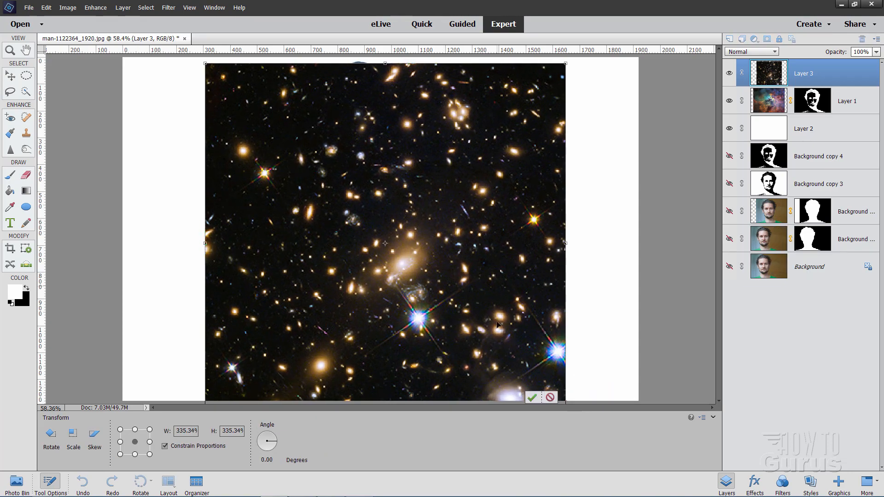
click(530, 396)
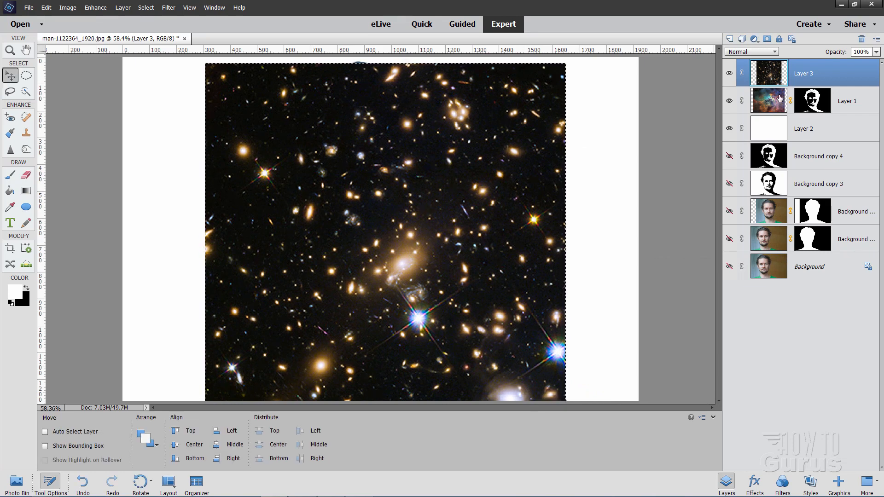
click(749, 52)
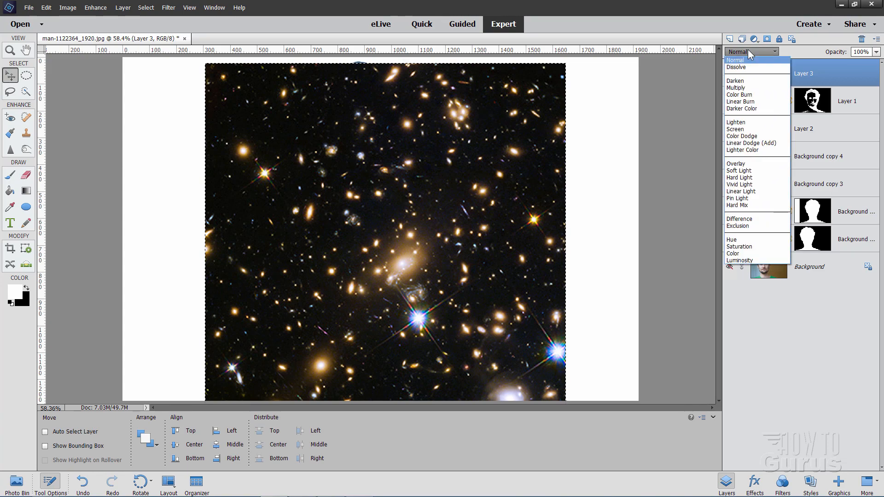
click(735, 130)
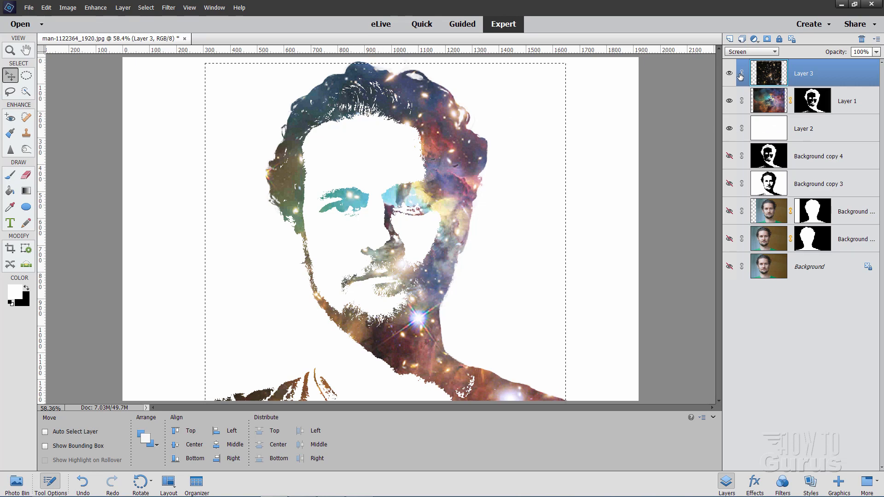
- Create a new Levels adjustment layer named Levels 1 at the top of the stack
click(123, 7)
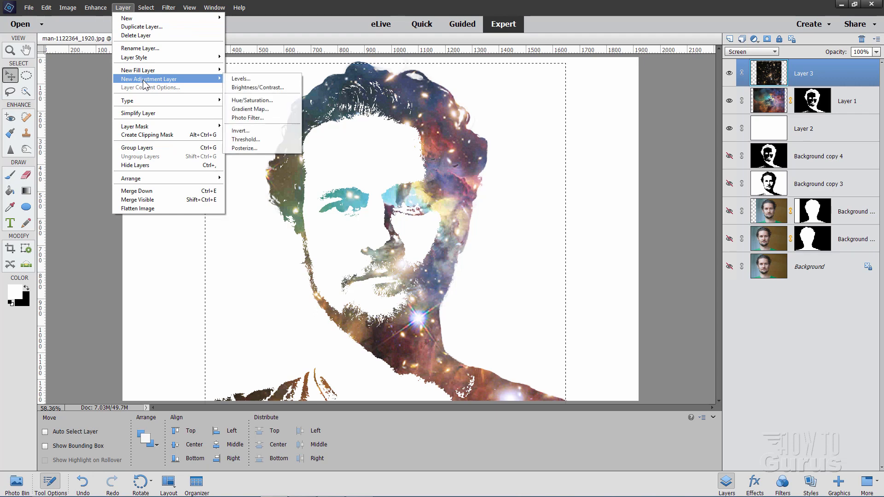
click(237, 84)
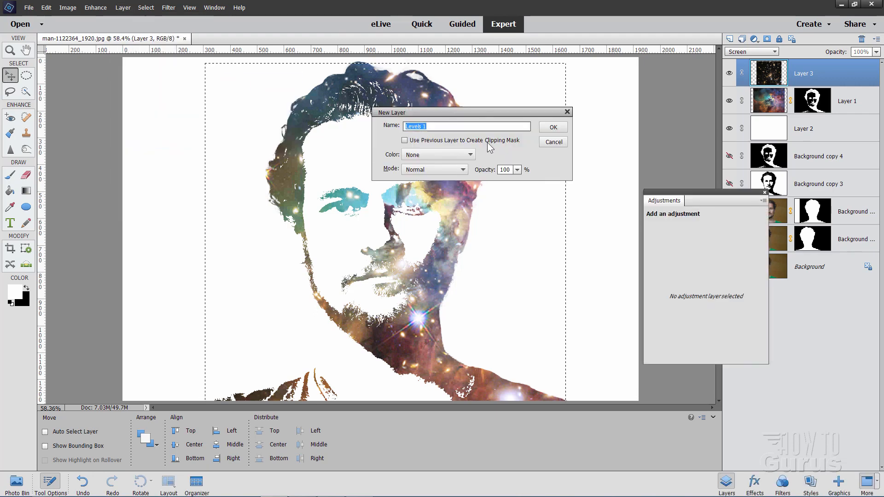
click(554, 127)
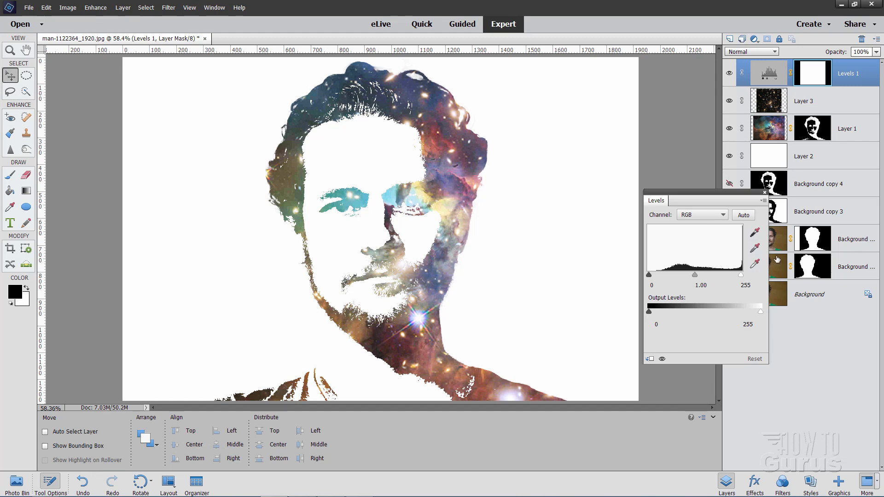
mouse_move(735, 196)
mouse_down()
mouse_move(677, 220)
mouse_move(678, 142)
mouse_up()
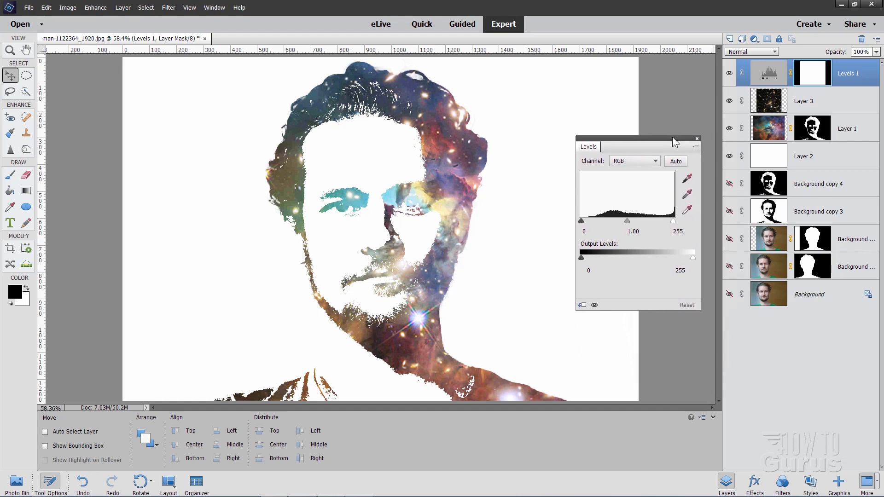
- Set the Levels inputs to 46, 0.91 and 237 for stronger contrast
drag(581, 223, 597, 222)
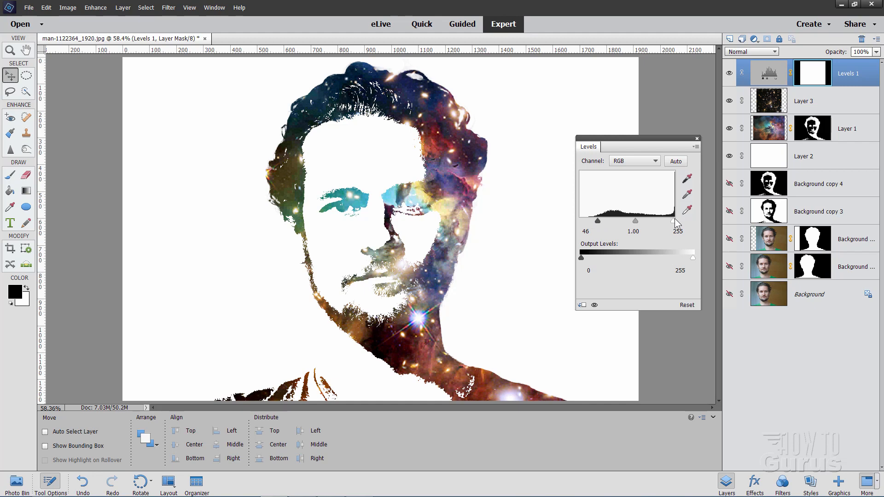
drag(675, 223, 669, 222)
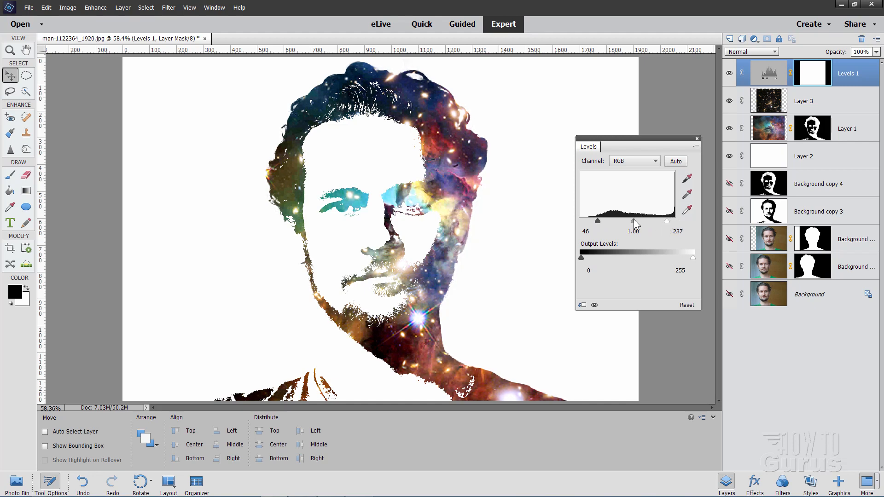
drag(632, 222, 636, 222)
click(697, 142)
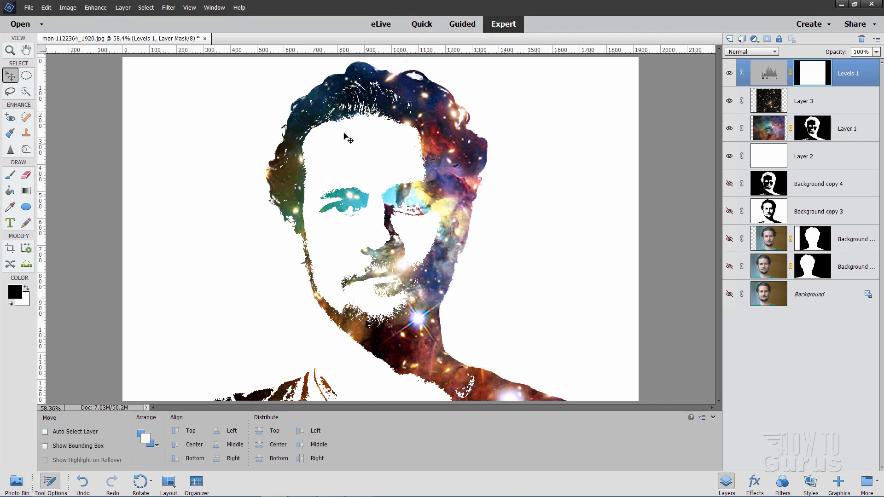
- Shift the nebula texture up and left inside the portrait silhouette
click(770, 133)
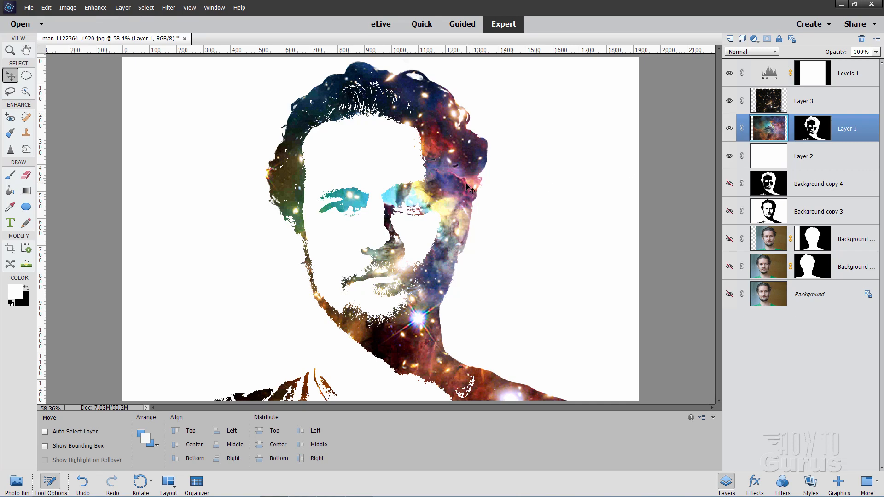
mouse_move(476, 181)
mouse_down()
mouse_move(459, 140)
mouse_move(419, 173)
mouse_move(432, 135)
mouse_move(438, 148)
mouse_up()
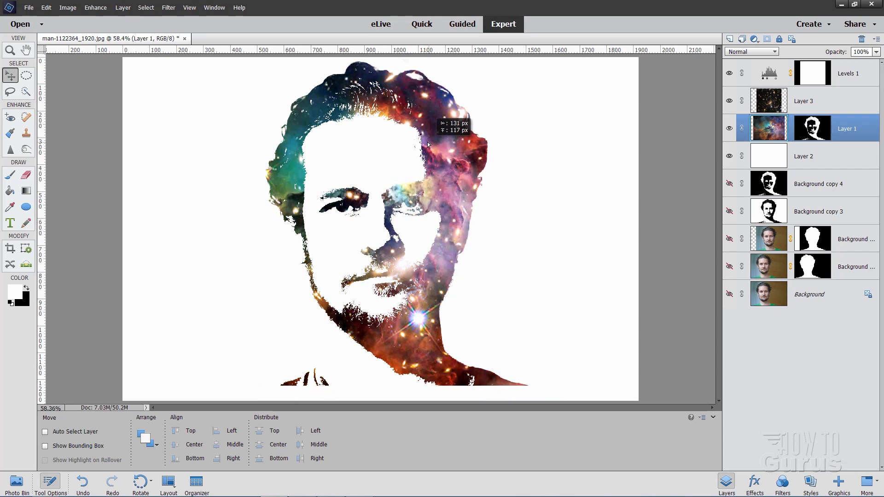
mouse_move(438, 148)
mouse_down()
mouse_move(423, 126)
mouse_move(436, 195)
mouse_up()
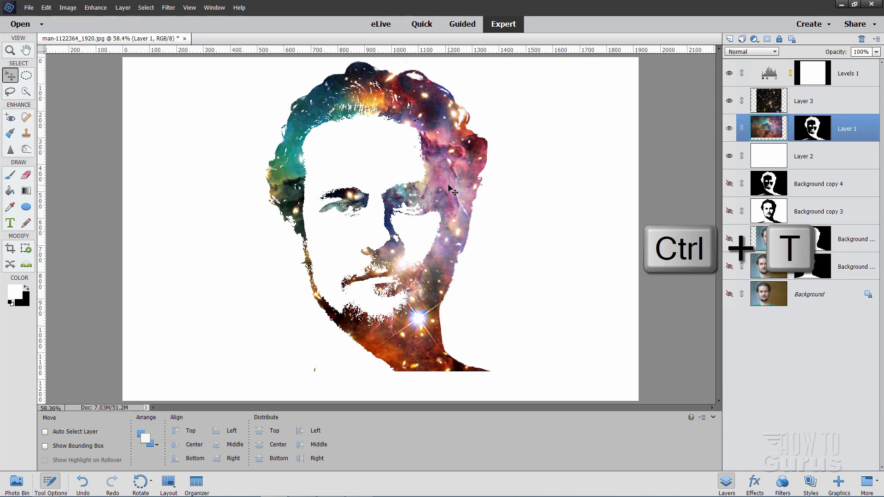
- Stretch the nebula layer to about 108% height and nudge it right to fill the face to the shoulders
key(ctrl+t)
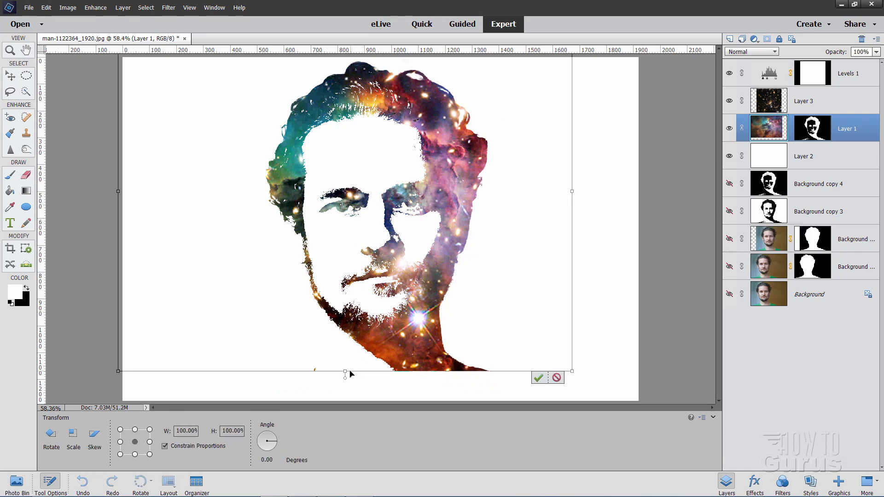
drag(345, 371, 348, 401)
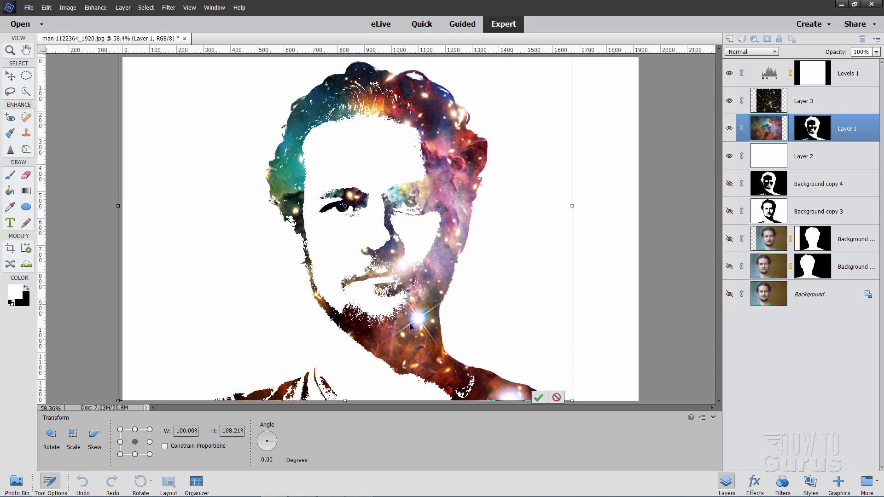
click(538, 397)
drag(446, 290, 484, 280)
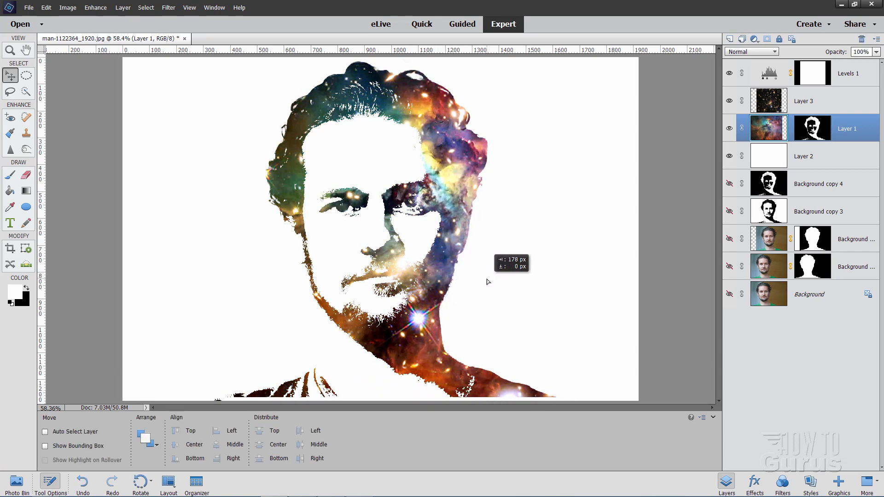
mouse_move(484, 280)
mouse_down()
mouse_move(492, 282)
mouse_move(485, 286)
mouse_up()
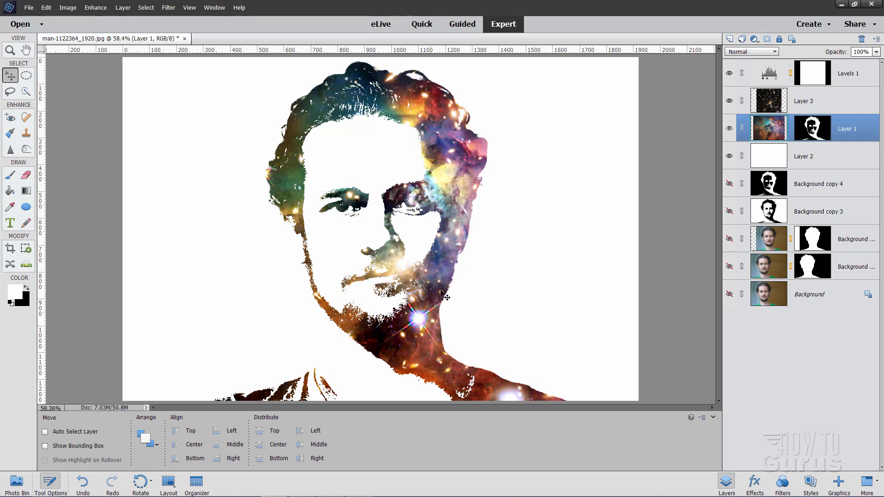
drag(467, 187, 442, 303)
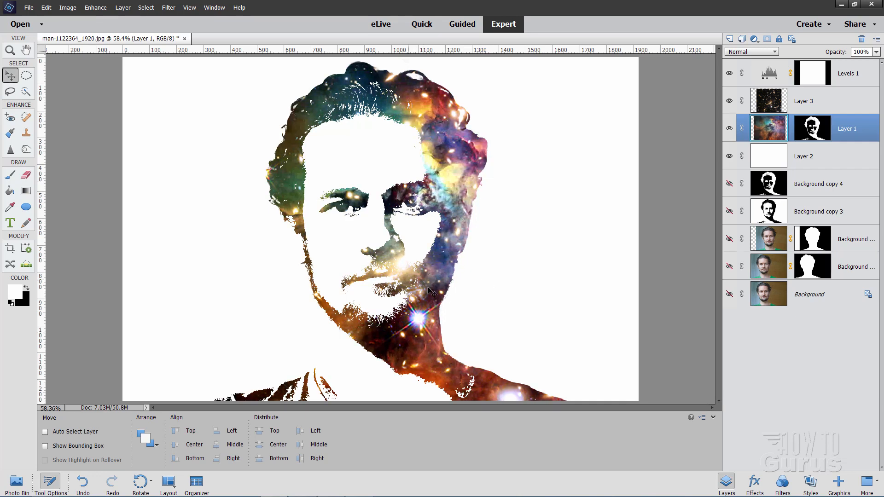